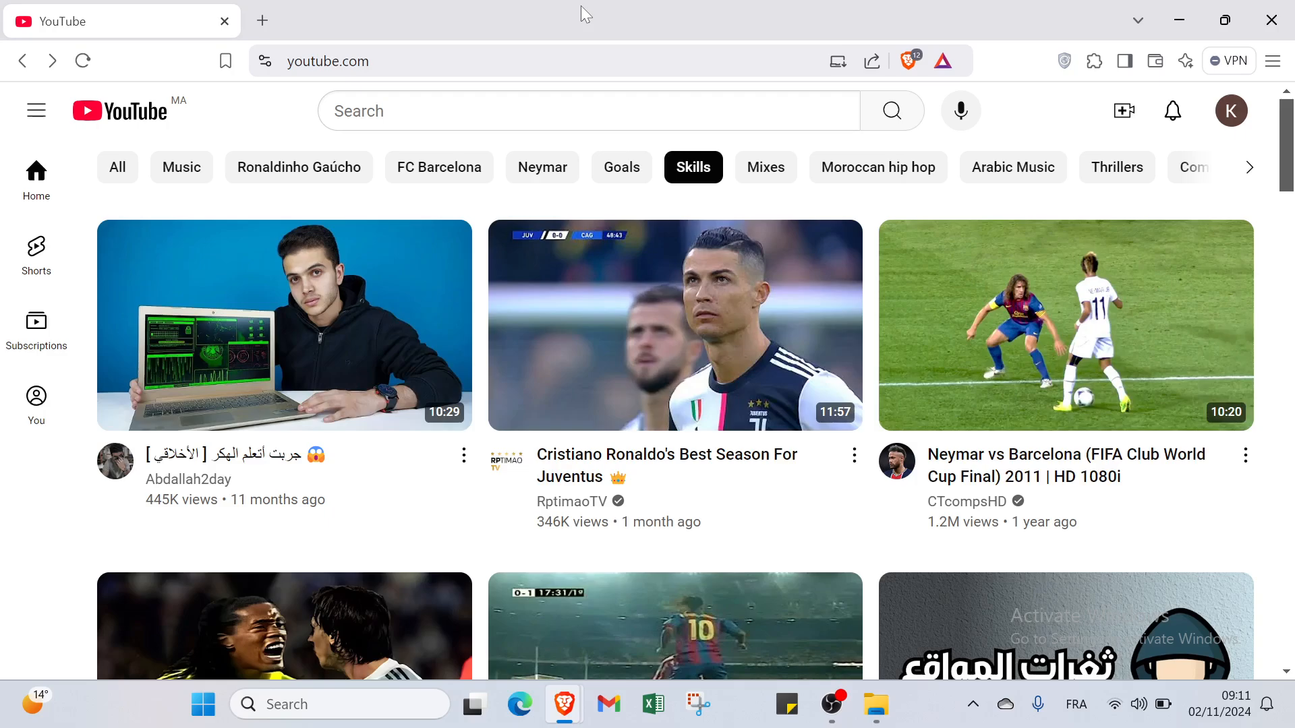
# Start a new video upload and choose the file "test" from the Videos folder
pyautogui.click(1124, 119)
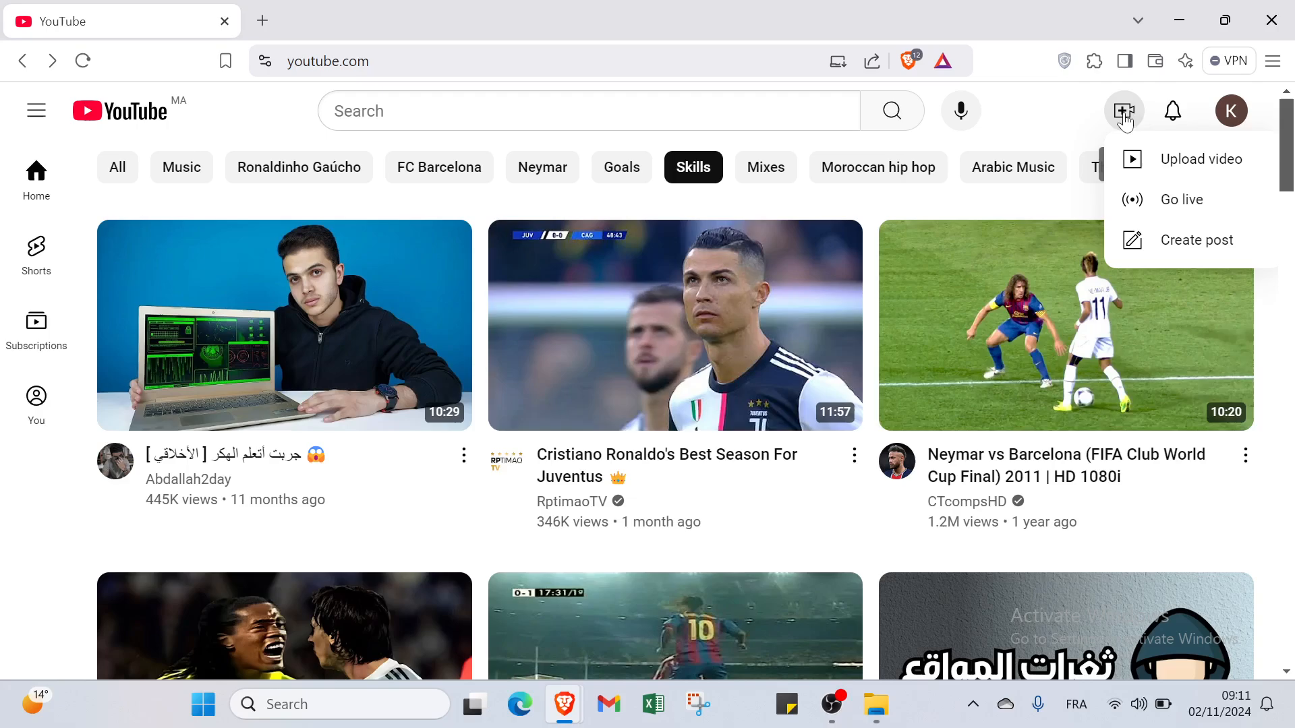
pyautogui.click(1173, 162)
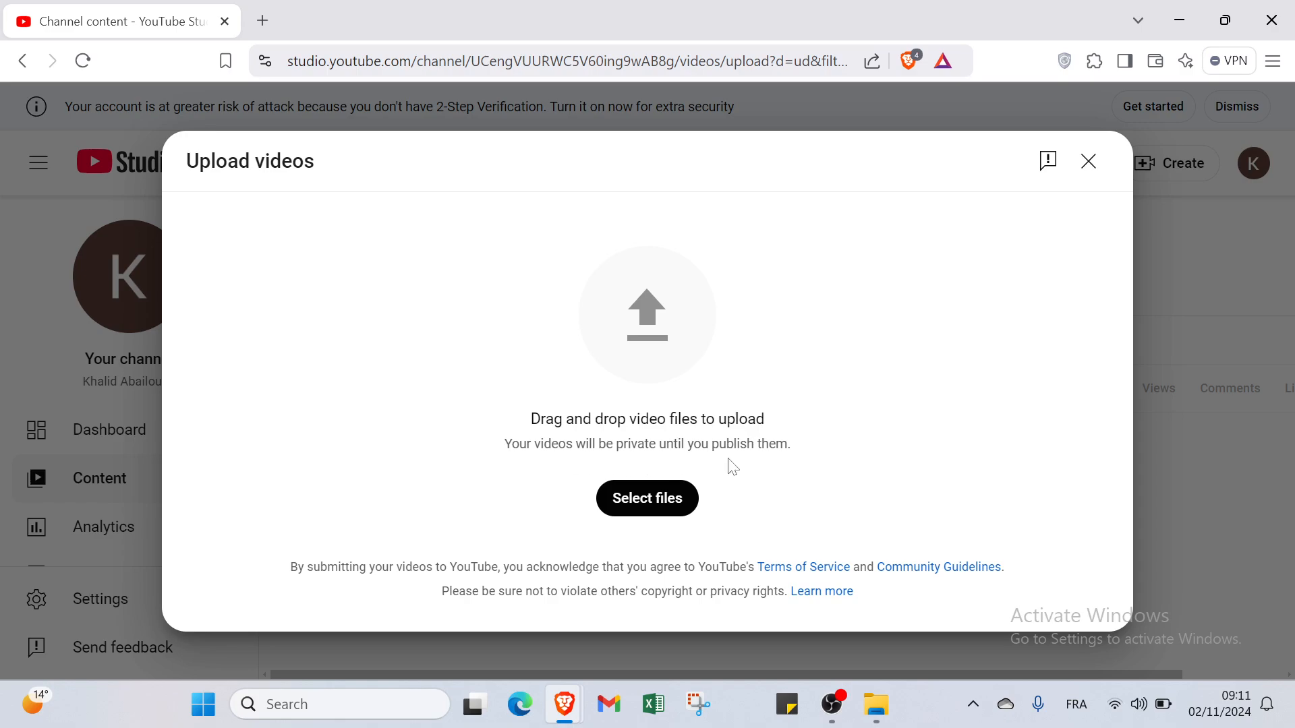
pyautogui.click(661, 509)
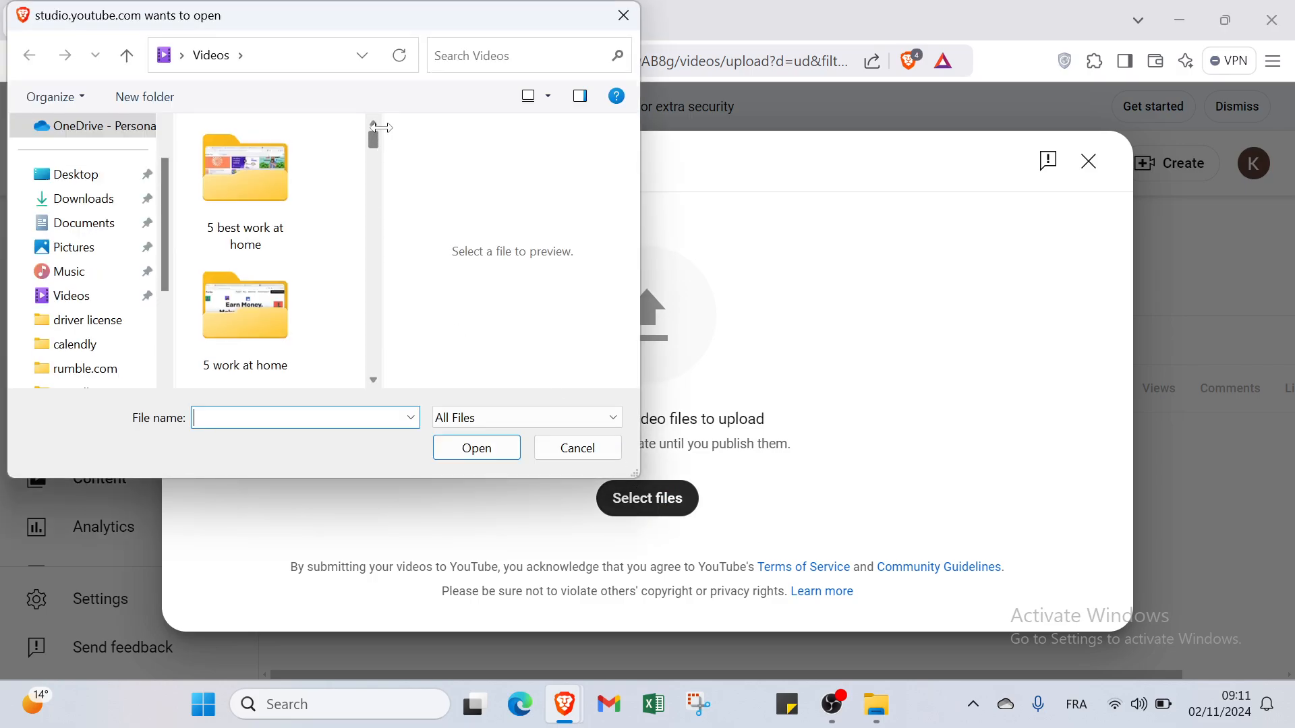
pyautogui.moveTo(373, 148); pyautogui.dragTo(421, 390)
pyautogui.click(290, 360)
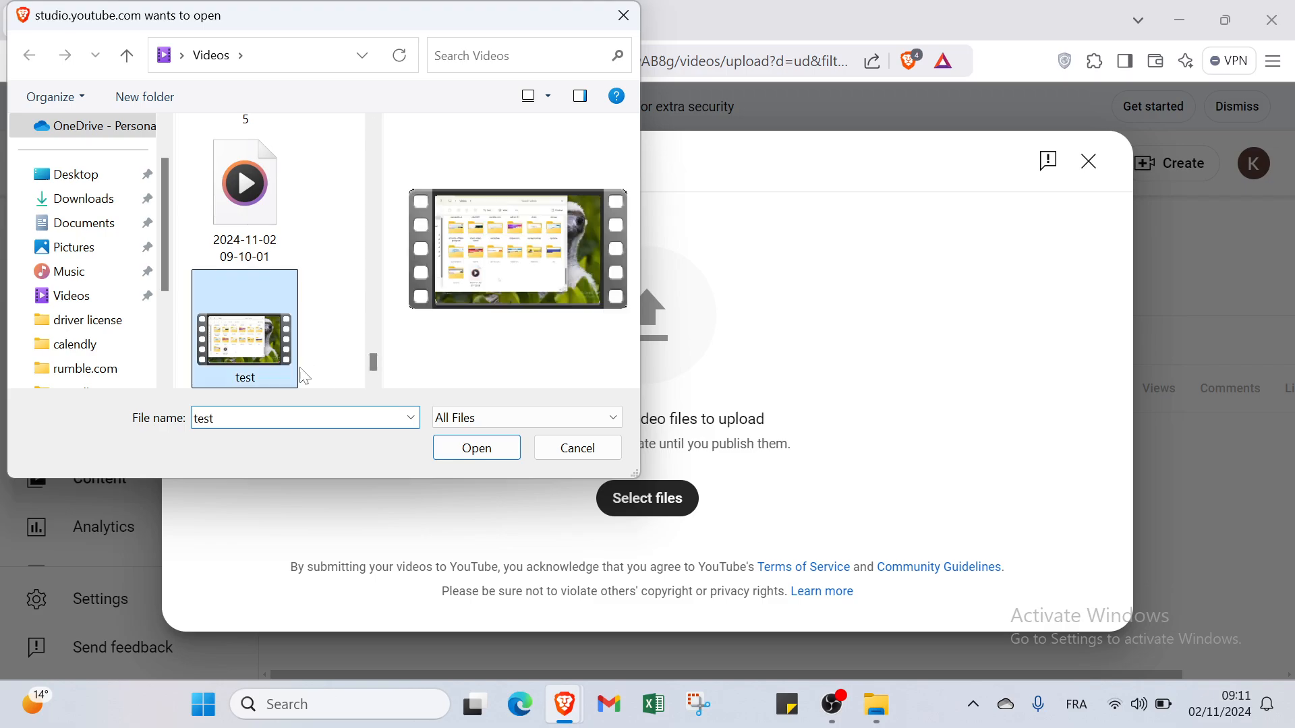
pyautogui.click(471, 452)
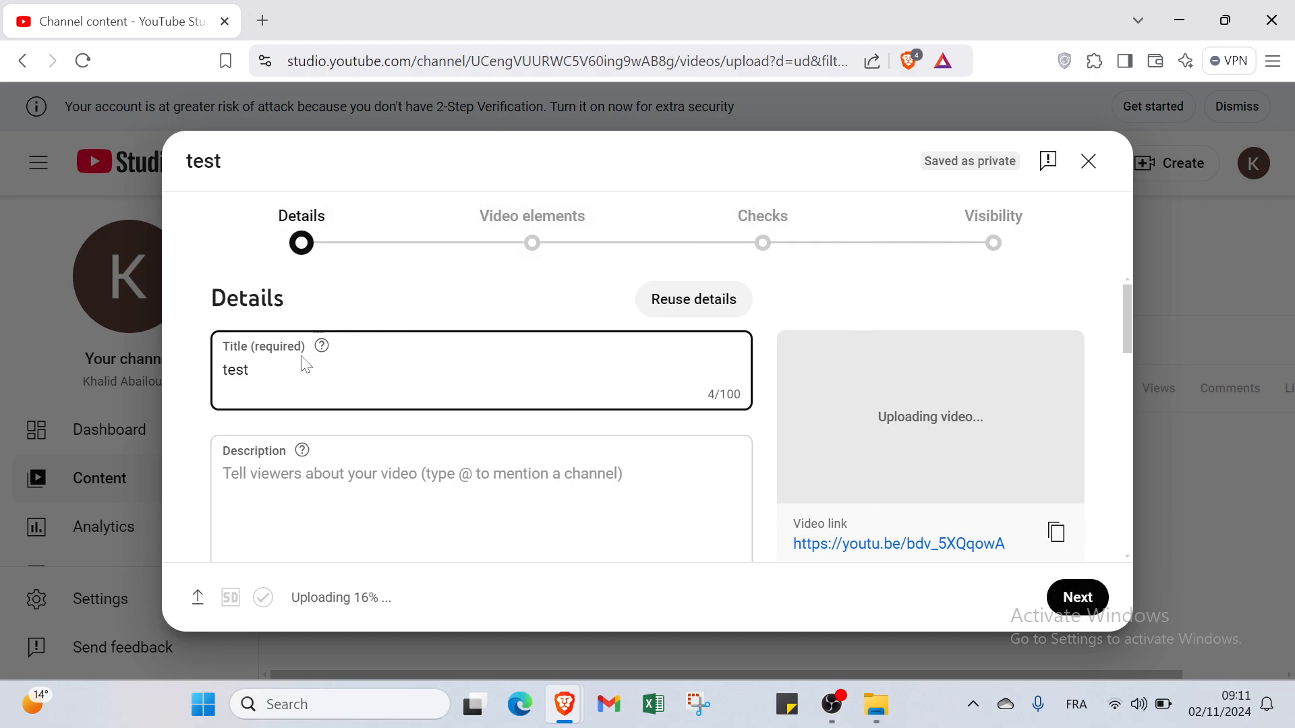
# Replace the video's title with "Test #shorts", using the suggested #shorts hashtag
pyautogui.moveTo(250, 371); pyautogui.dragTo(214, 374)
pyautogui.press('BackSpace')
pyautogui.write('T')
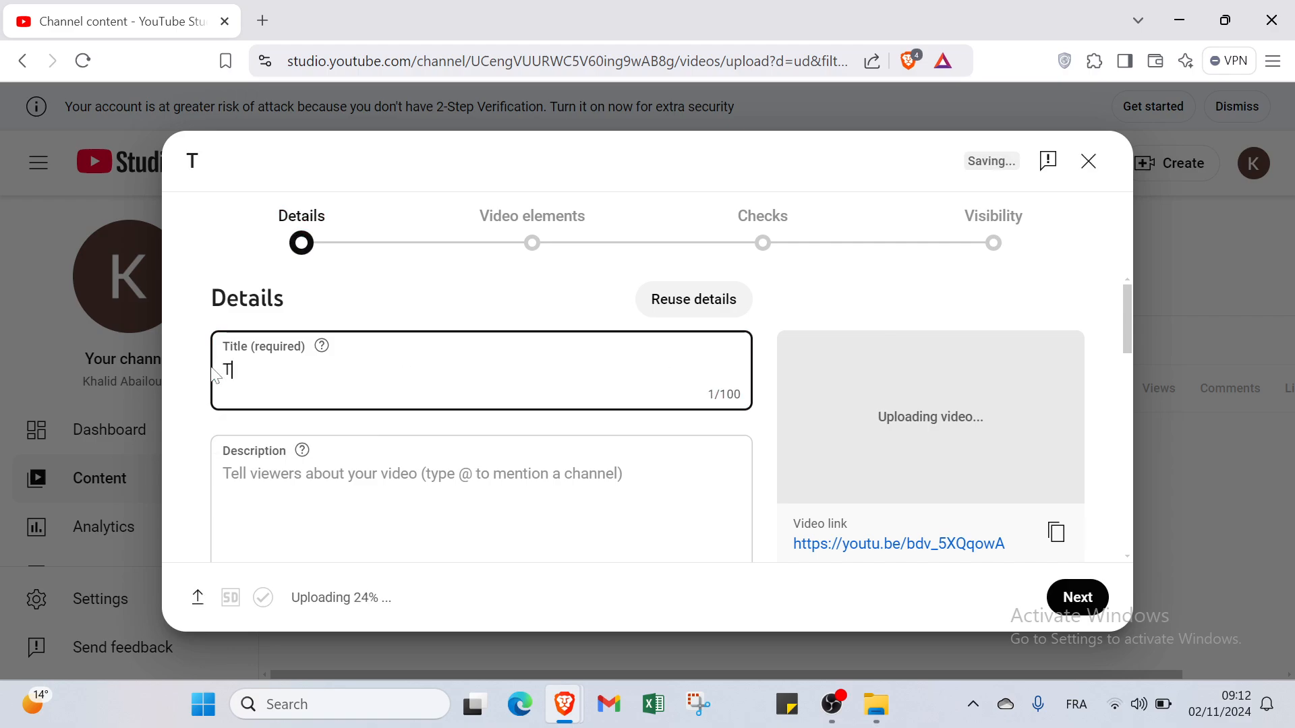
pyautogui.write('est')
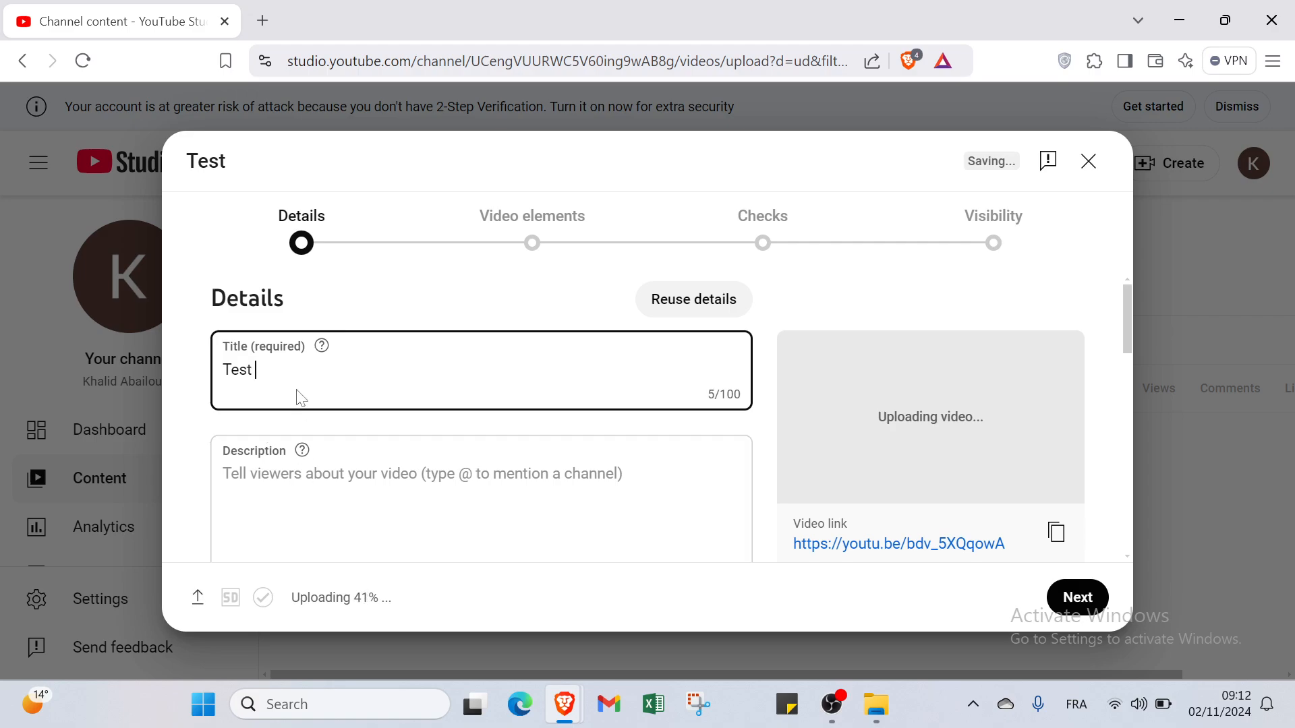
pyautogui.write(' #sh')
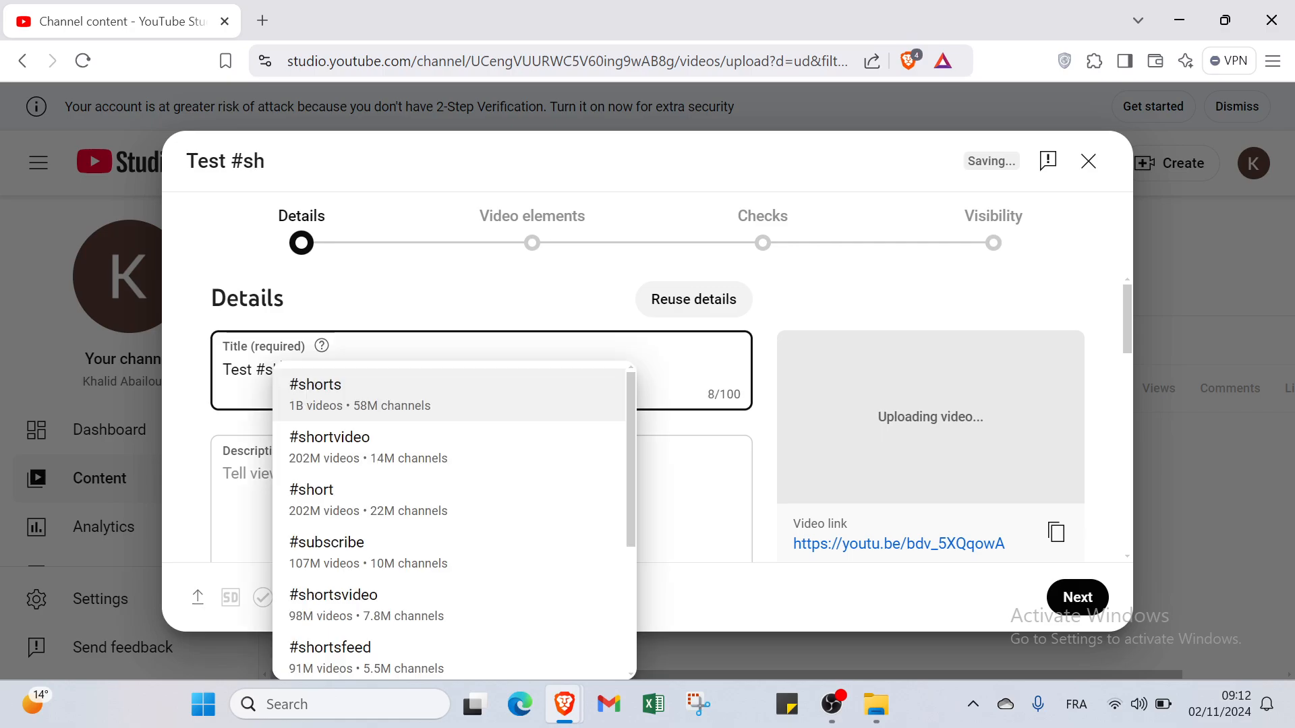
pyautogui.write('ors')
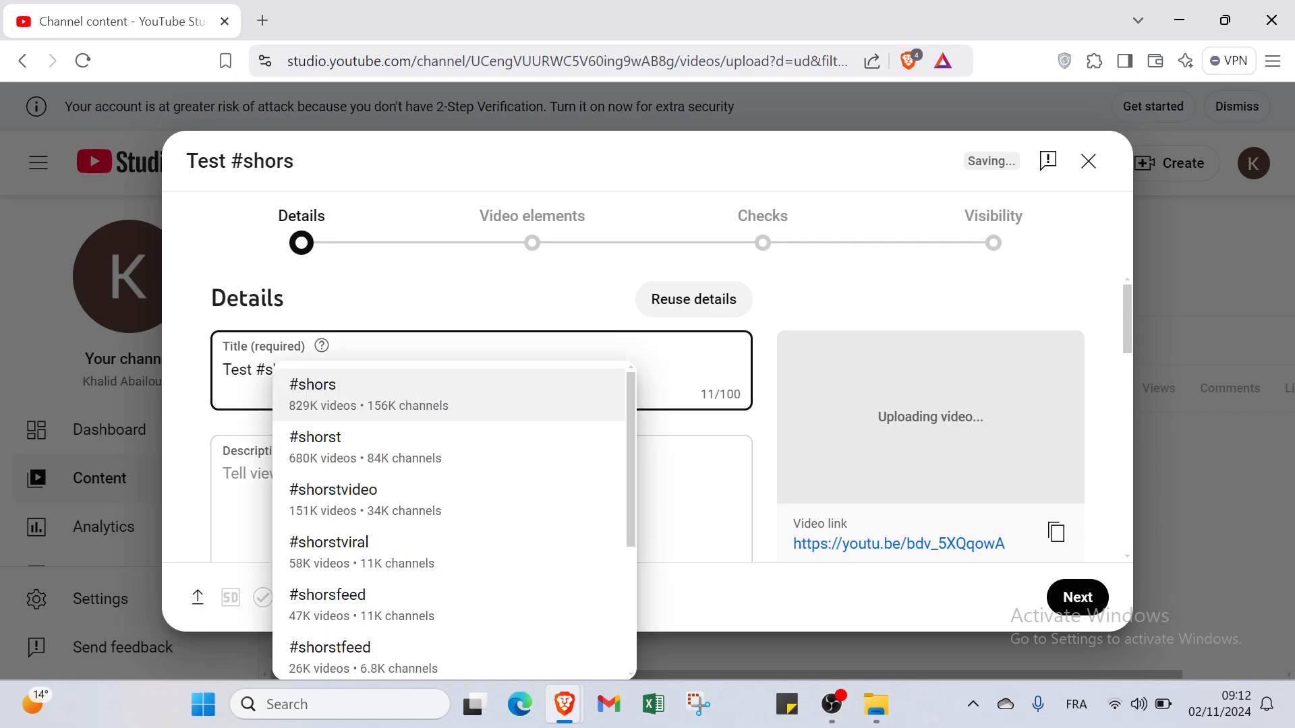
pyautogui.press('BackSpace')
pyautogui.write('rts')
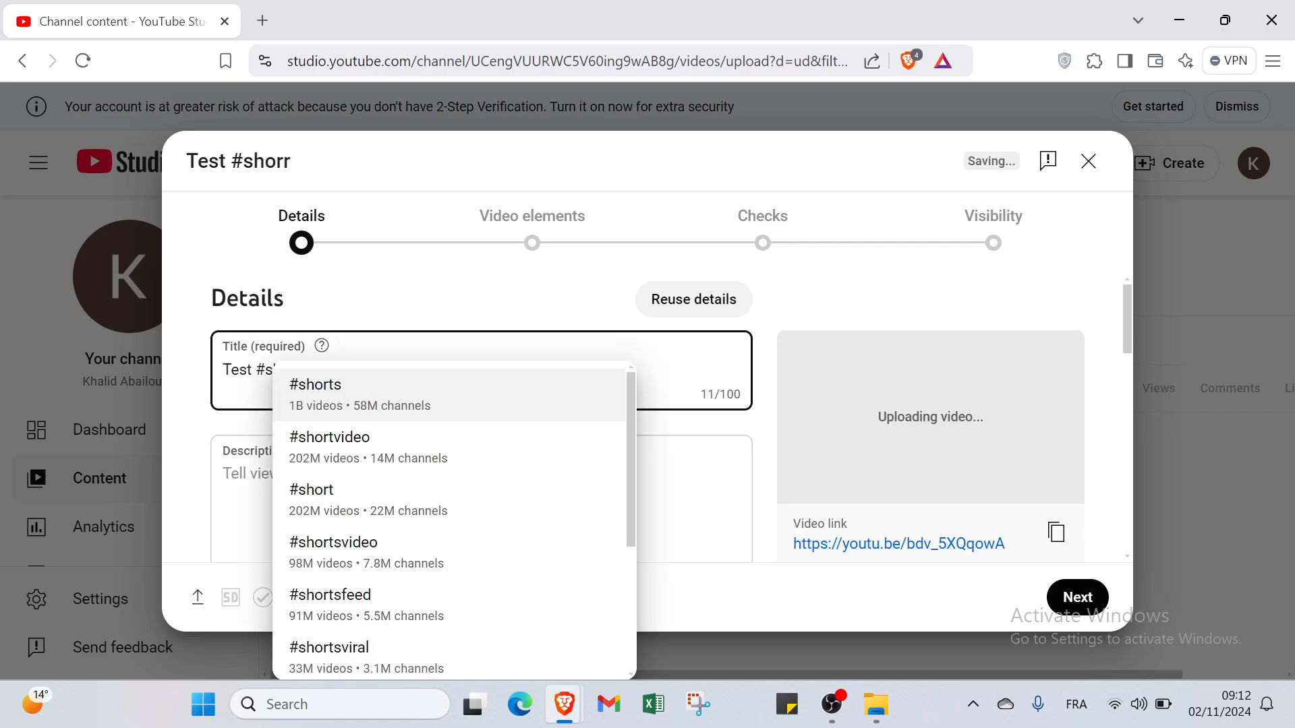
pyautogui.press('BackSpace')
pyautogui.press('BackSpace')
pyautogui.press('BackSpace')
pyautogui.click(328, 396)
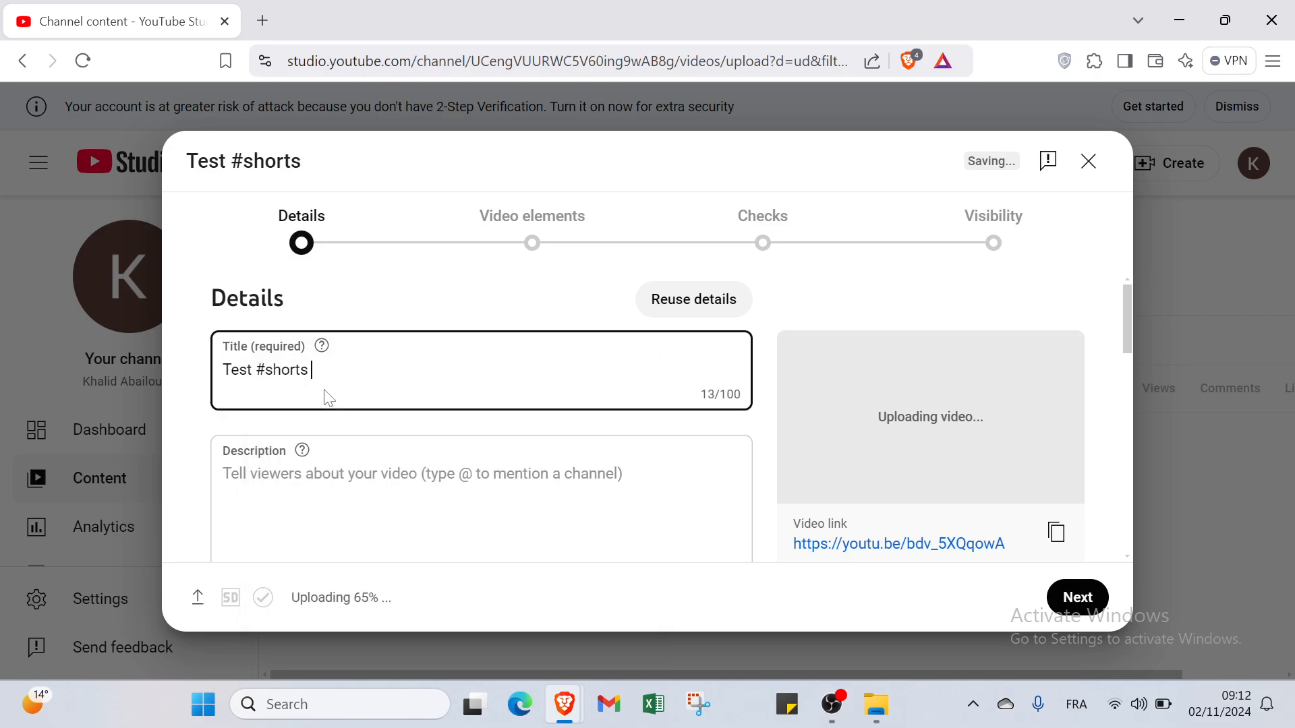
# Look over the description, thumbnail and playlist options in the video's details, leaving the playlist selection empty
pyautogui.click(338, 479)
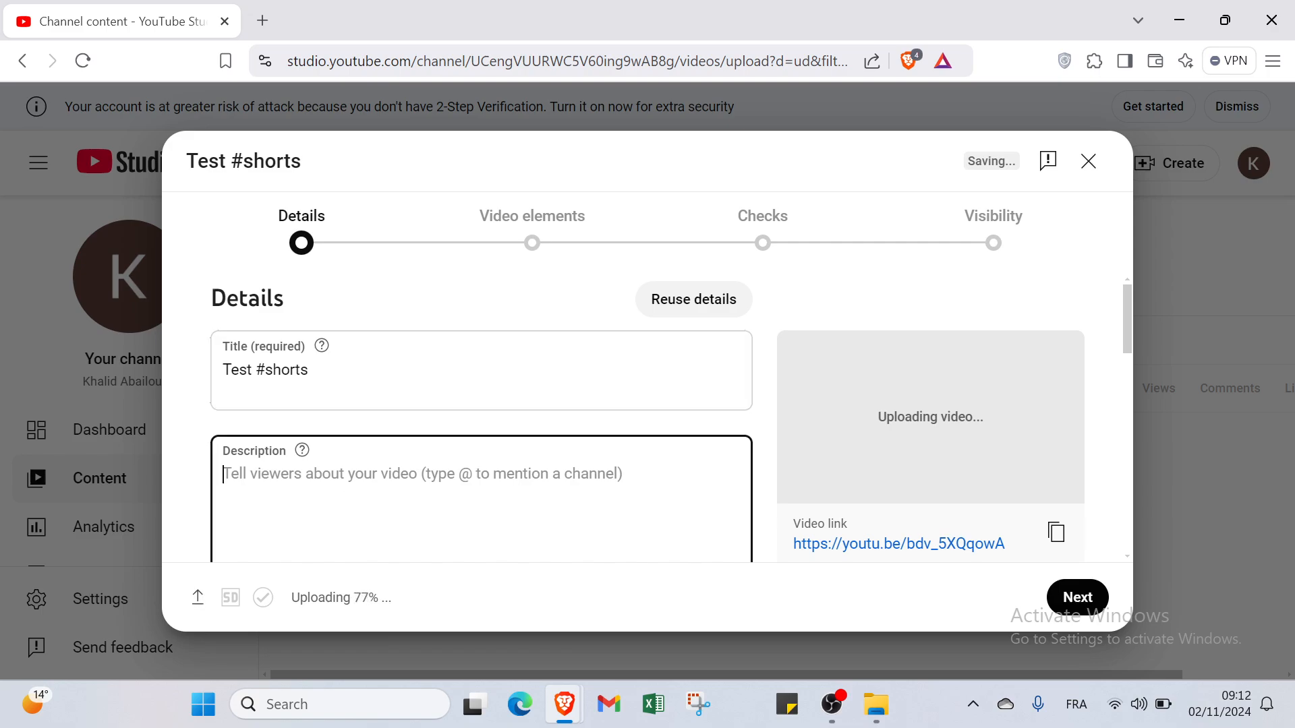
pyautogui.scroll(-4, 350, 479)
pyautogui.scroll(3, 350, 479)
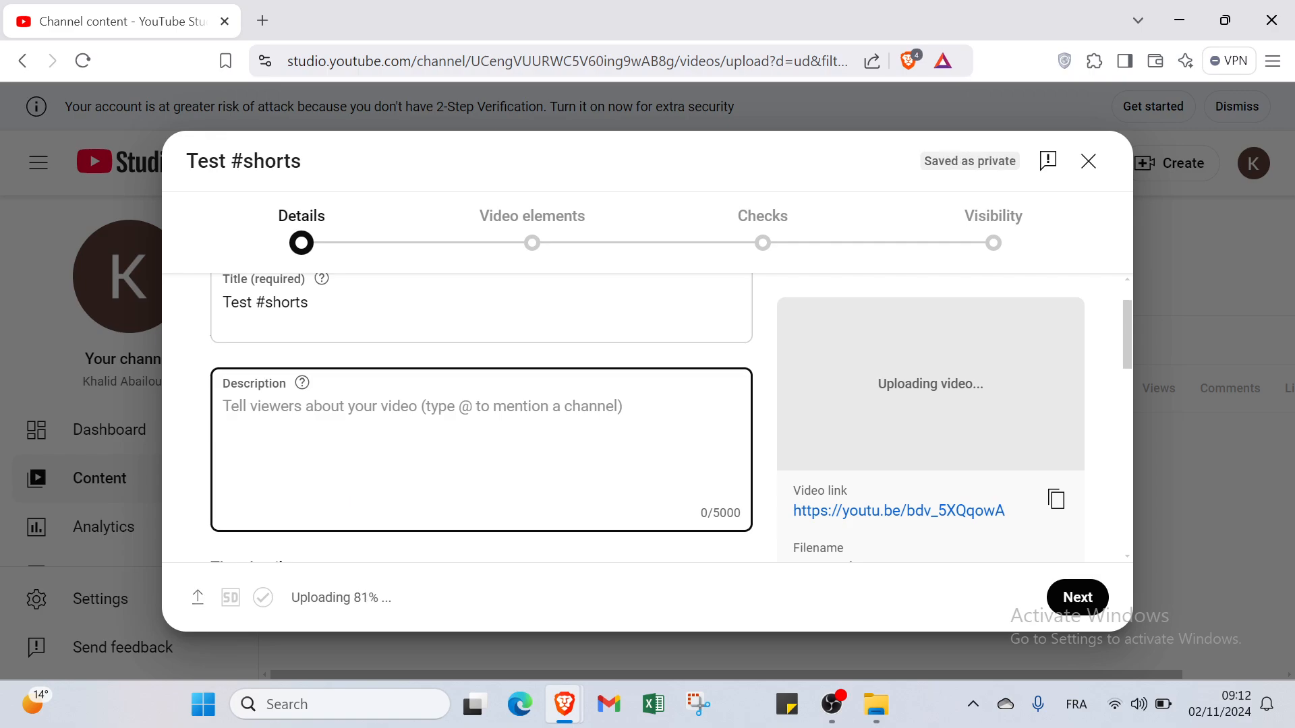
pyautogui.scroll(1, 648, 418)
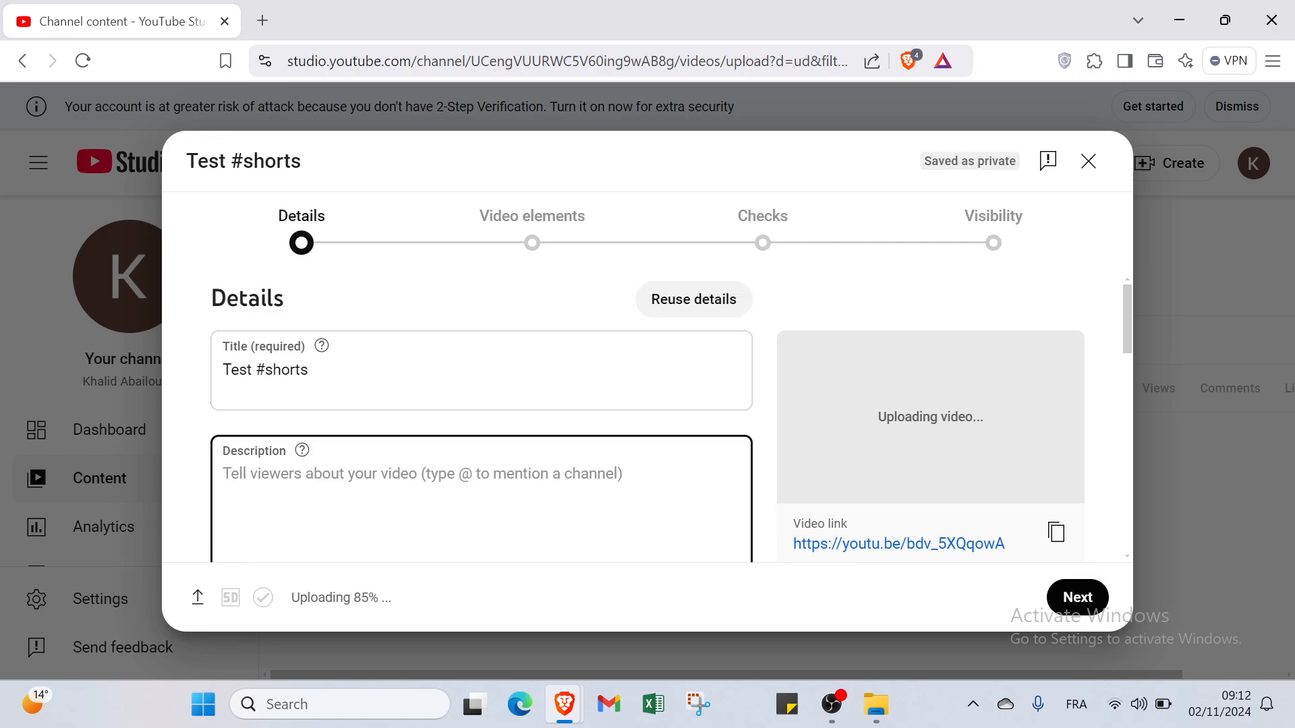
pyautogui.scroll(-2, 317, 459)
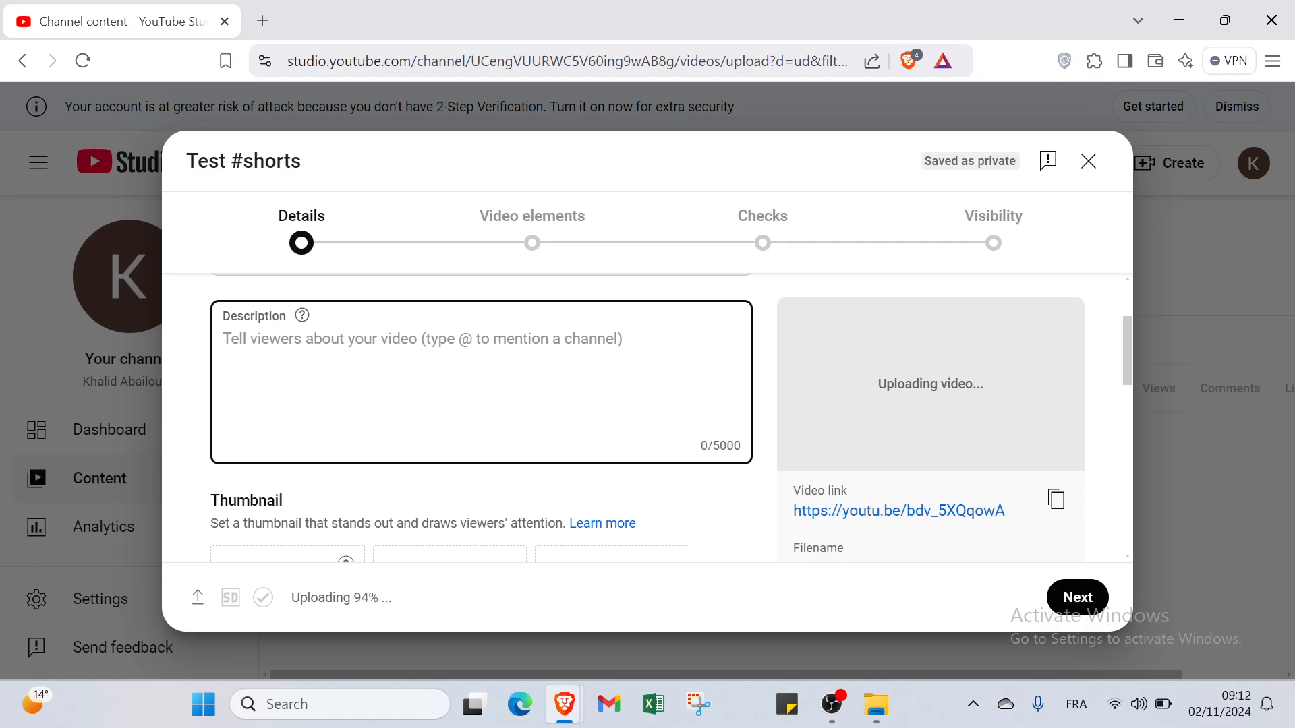
pyautogui.scroll(-3, 534, 377)
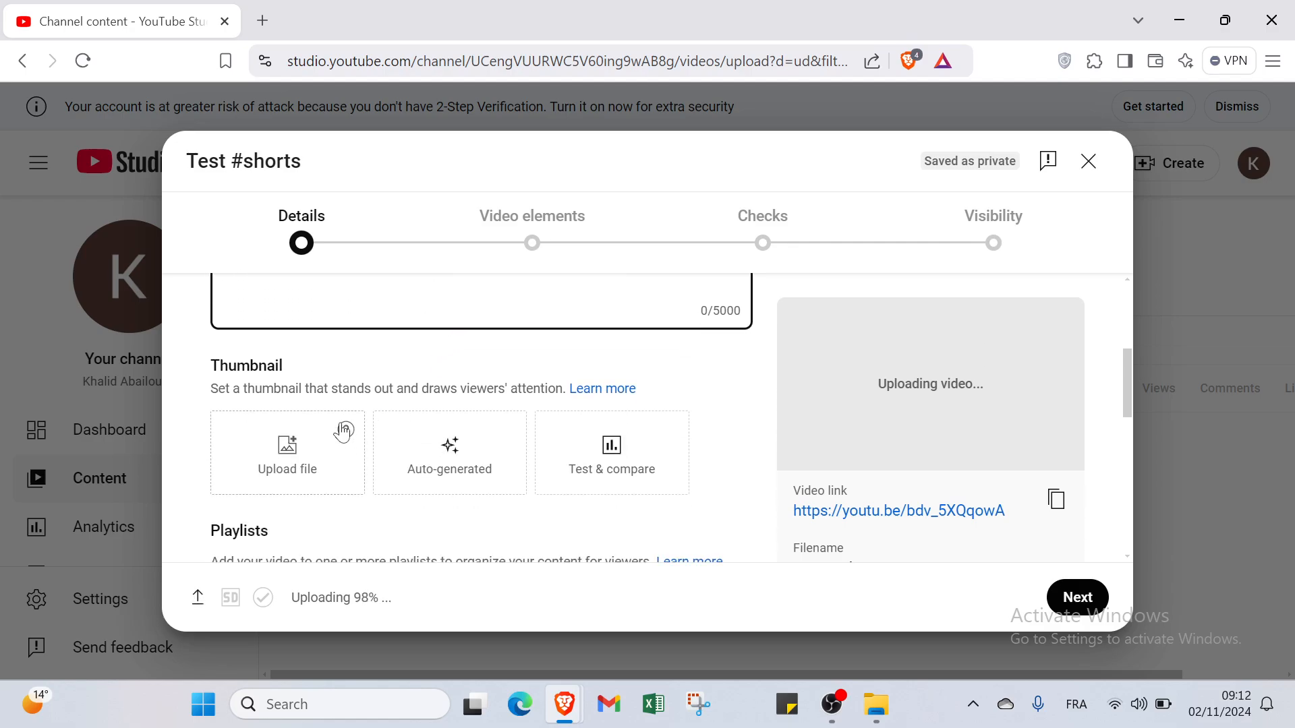
pyautogui.moveTo(343, 429)
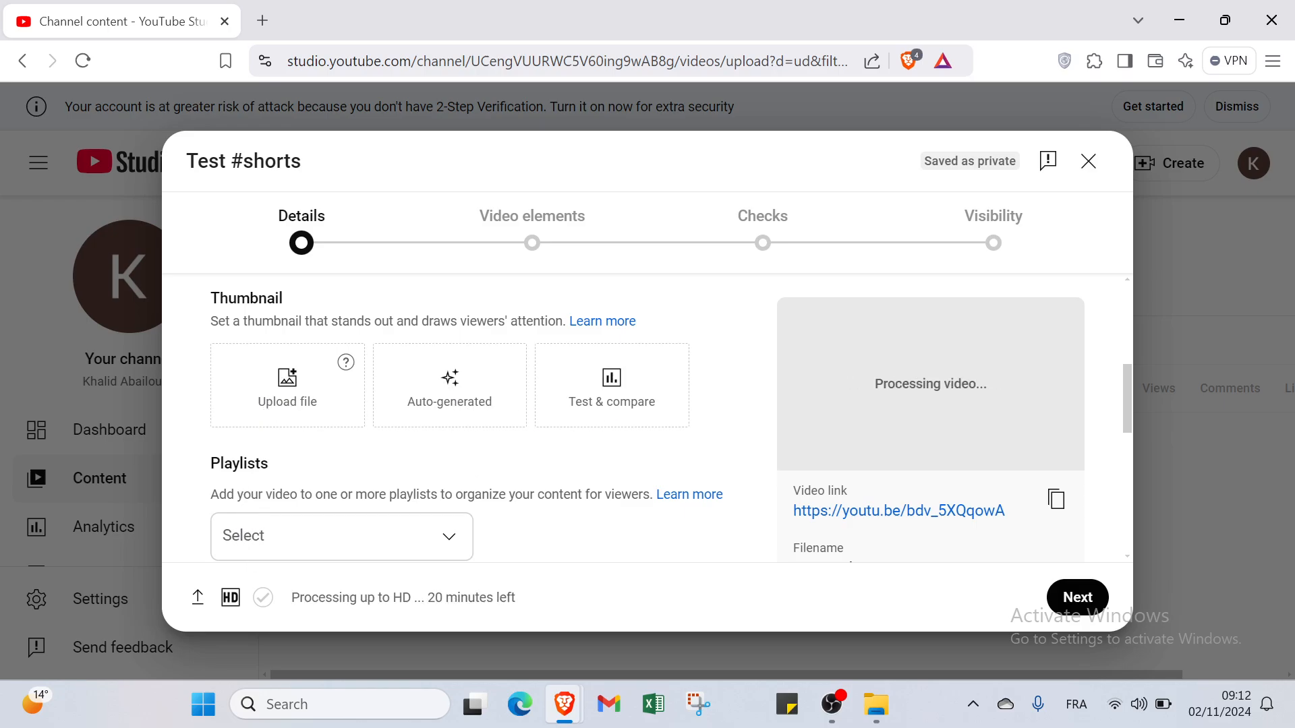
pyautogui.scroll(-1, 280, 479)
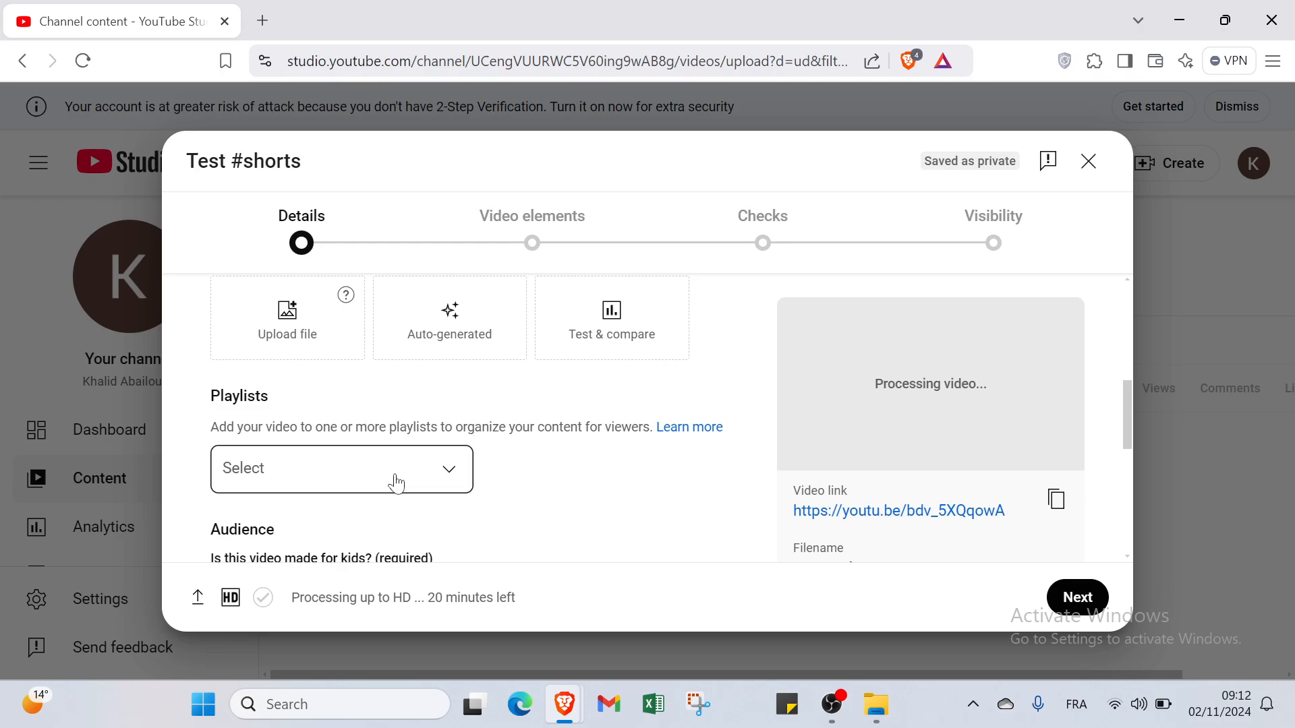
pyautogui.click(365, 490)
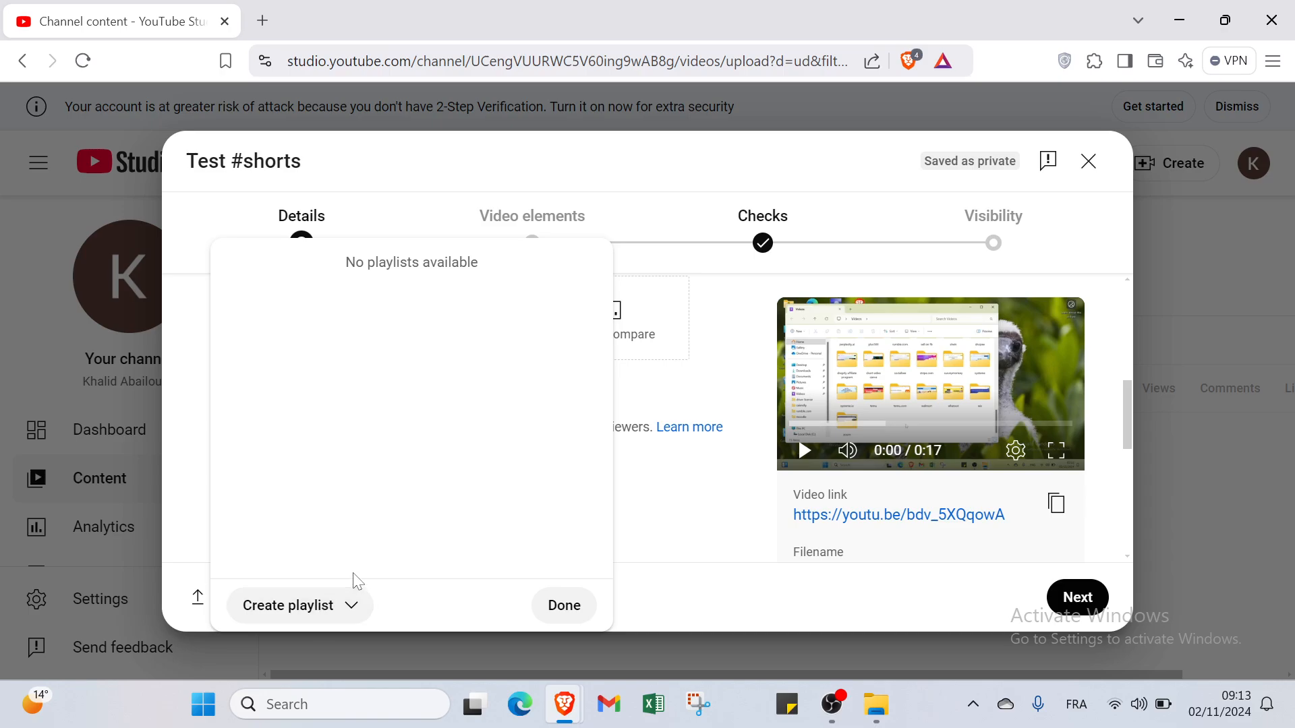
pyautogui.click(564, 606)
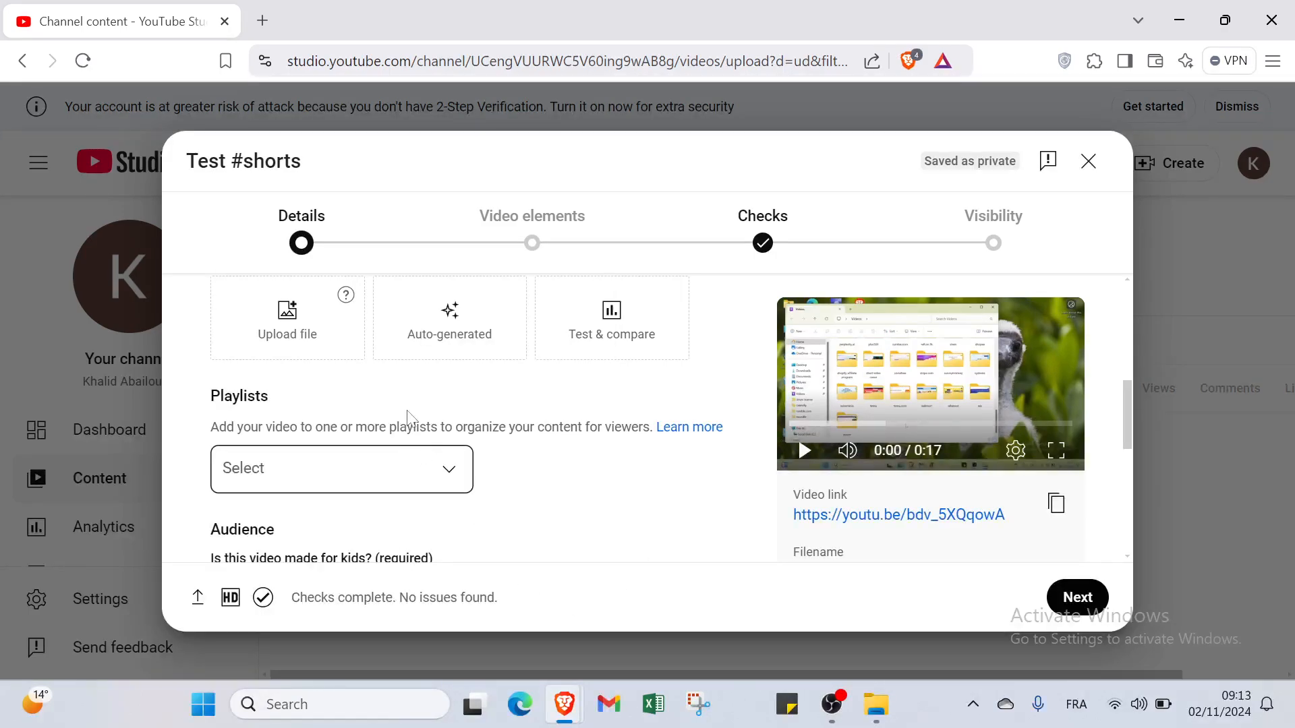
# Set the video's audience to "No, it's not made for kids"
pyautogui.scroll(-2, 387, 403)
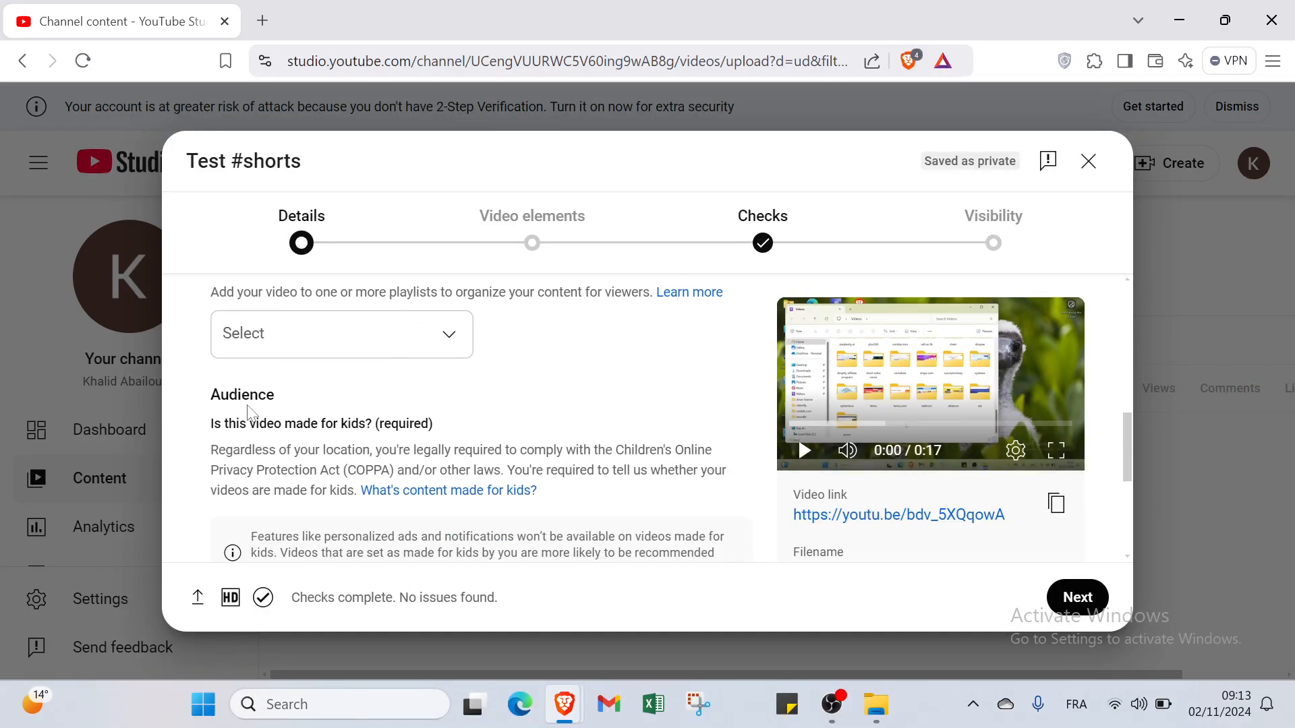
pyautogui.scroll(-1, 253, 414)
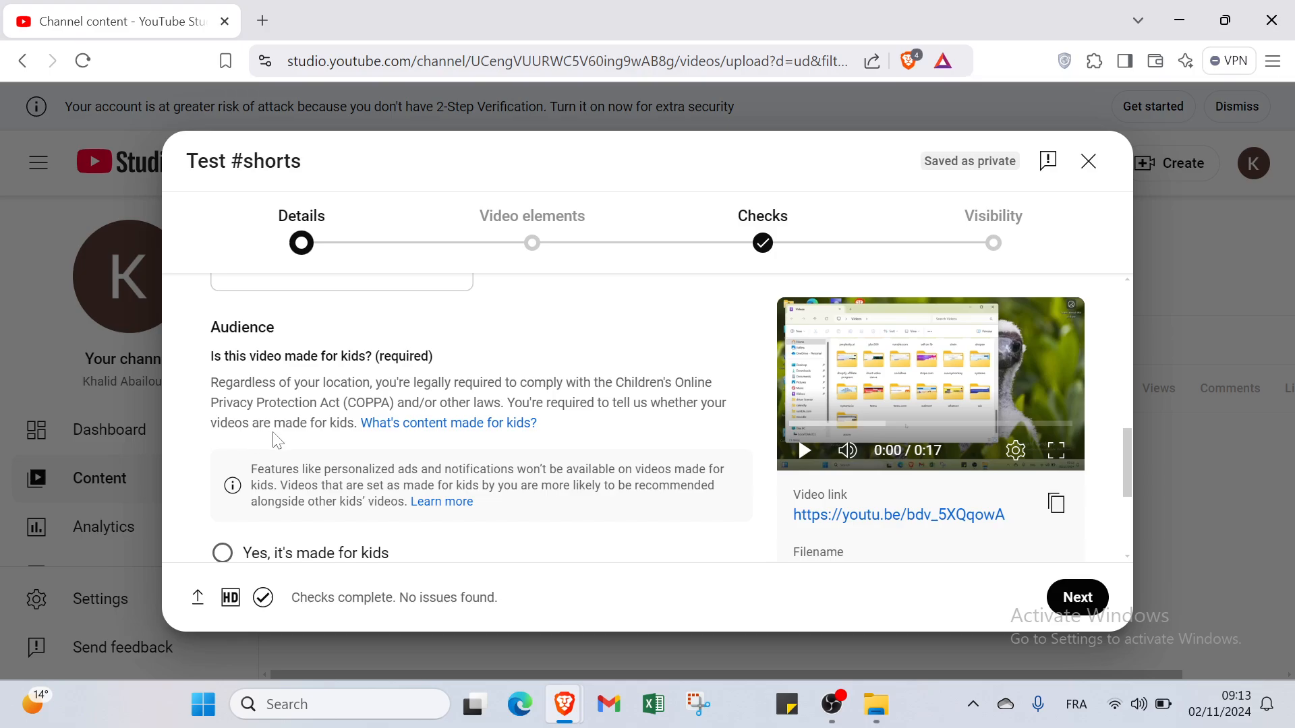
pyautogui.scroll(-3, 300, 441)
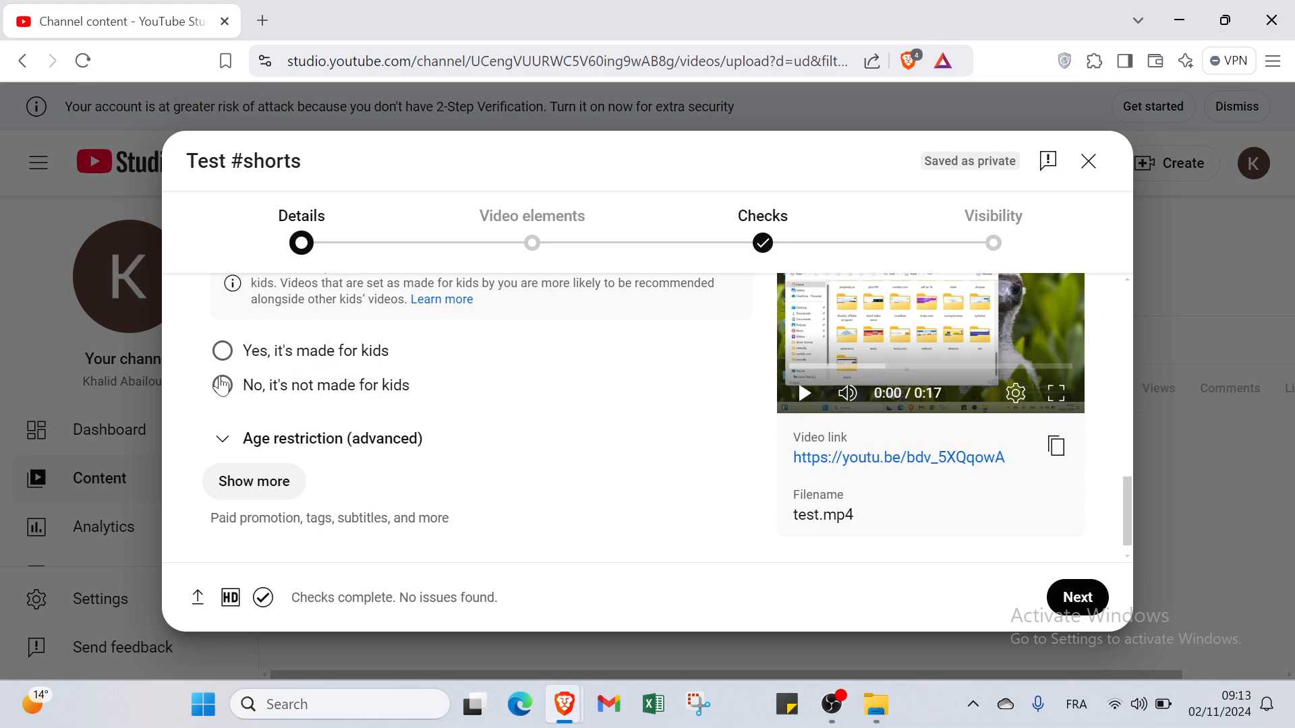
pyautogui.click(228, 394)
# Expand the advanced age restriction settings and review their options
pyautogui.scroll(-1, 236, 404)
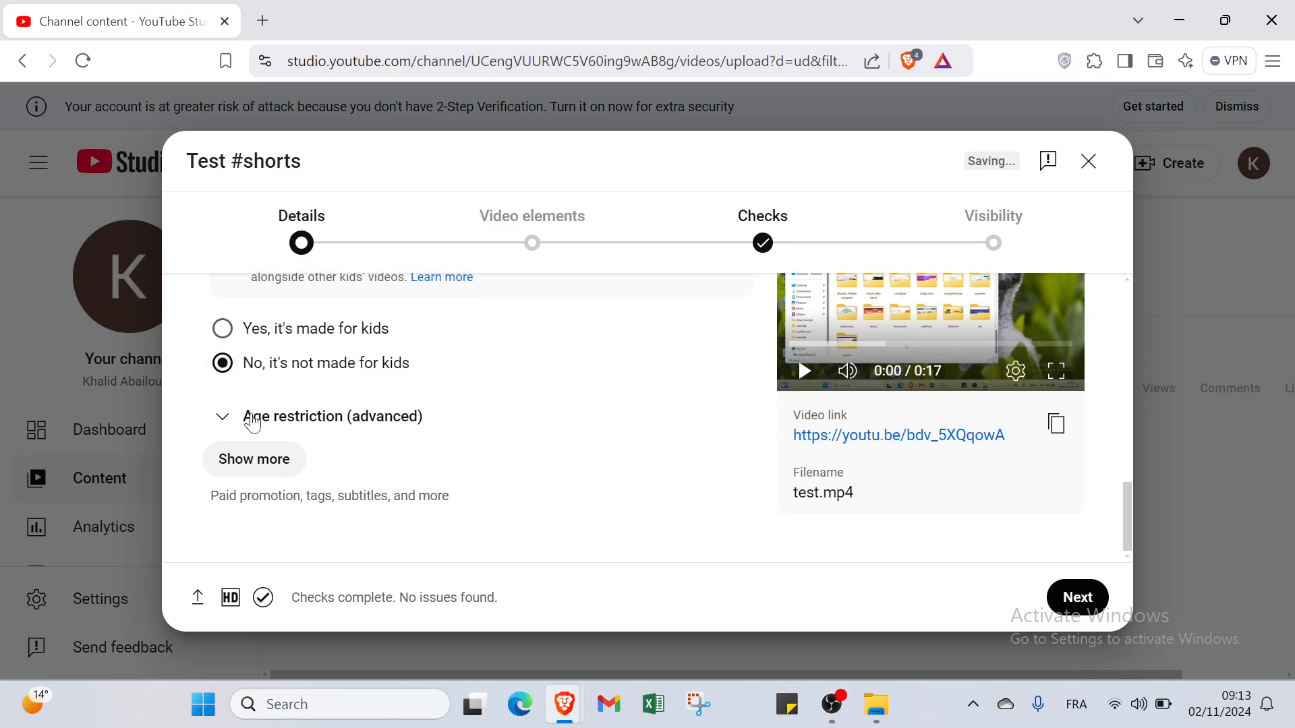
pyautogui.click(253, 418)
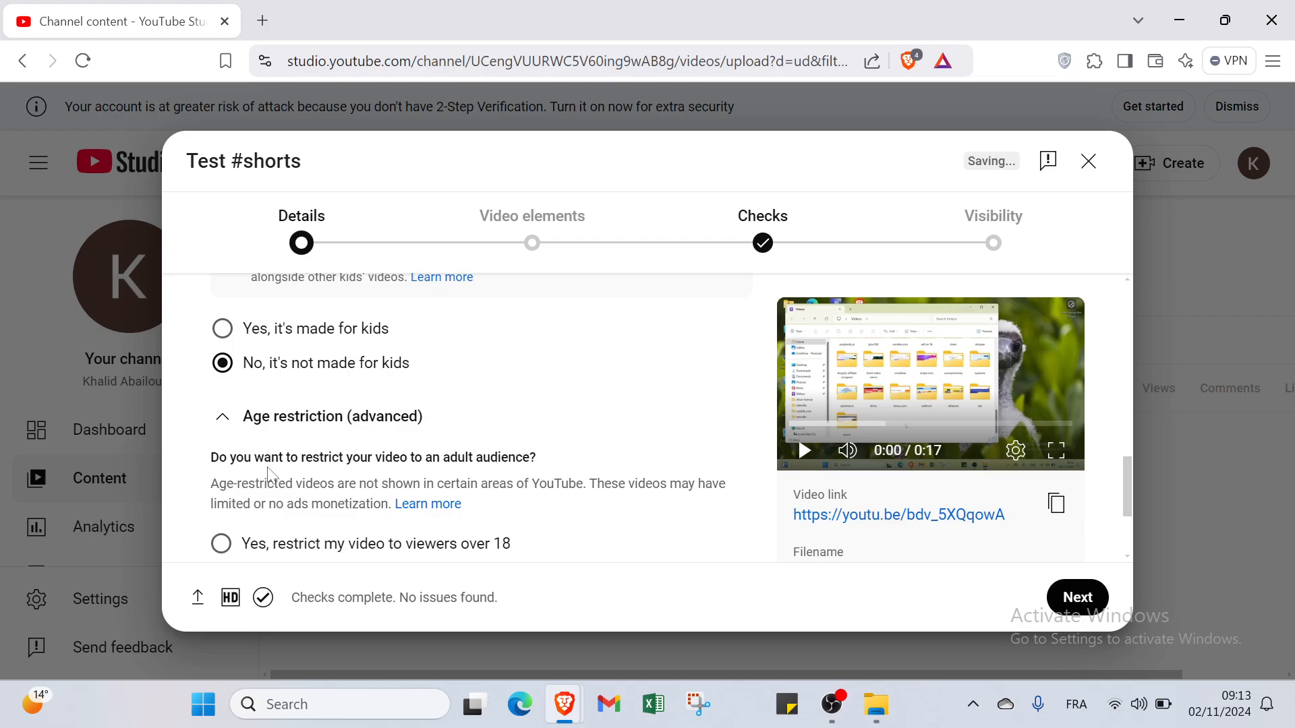
pyautogui.scroll(-1, 271, 474)
pyautogui.scroll(-2, 272, 444)
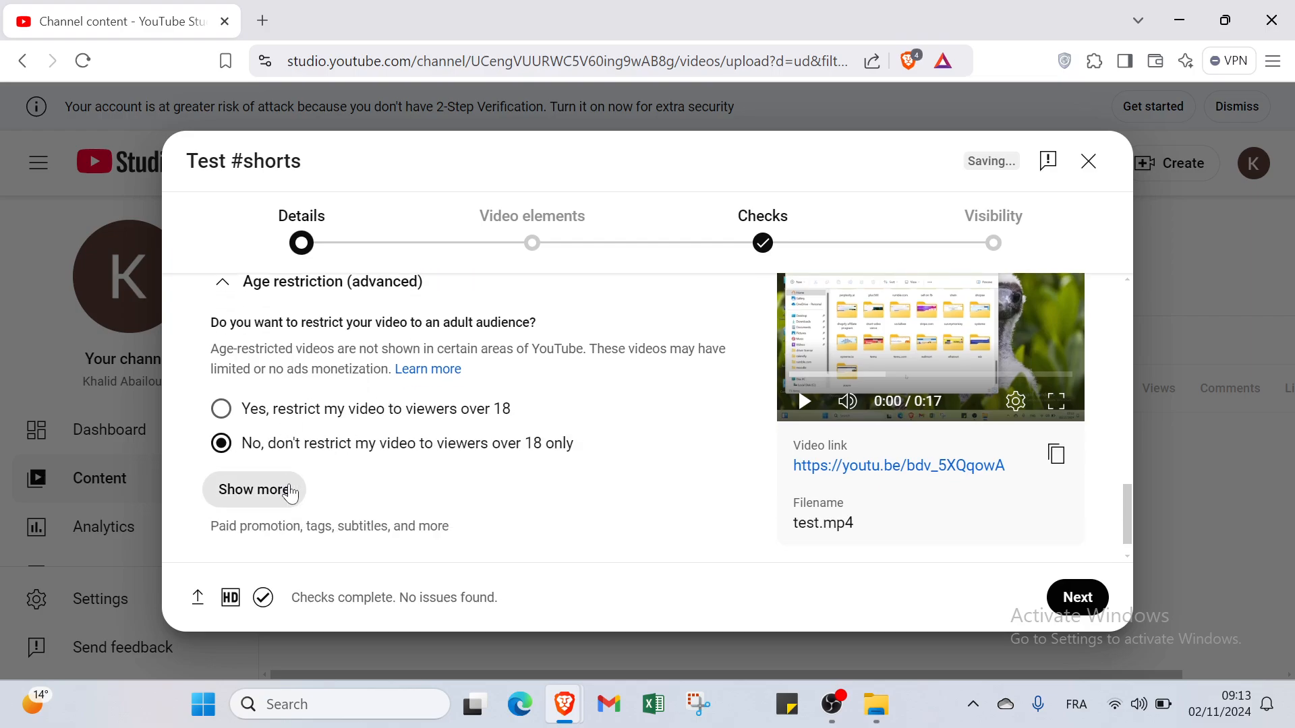
# Expand the video's additional detail settings and review the paid promotion section
pyautogui.click(282, 490)
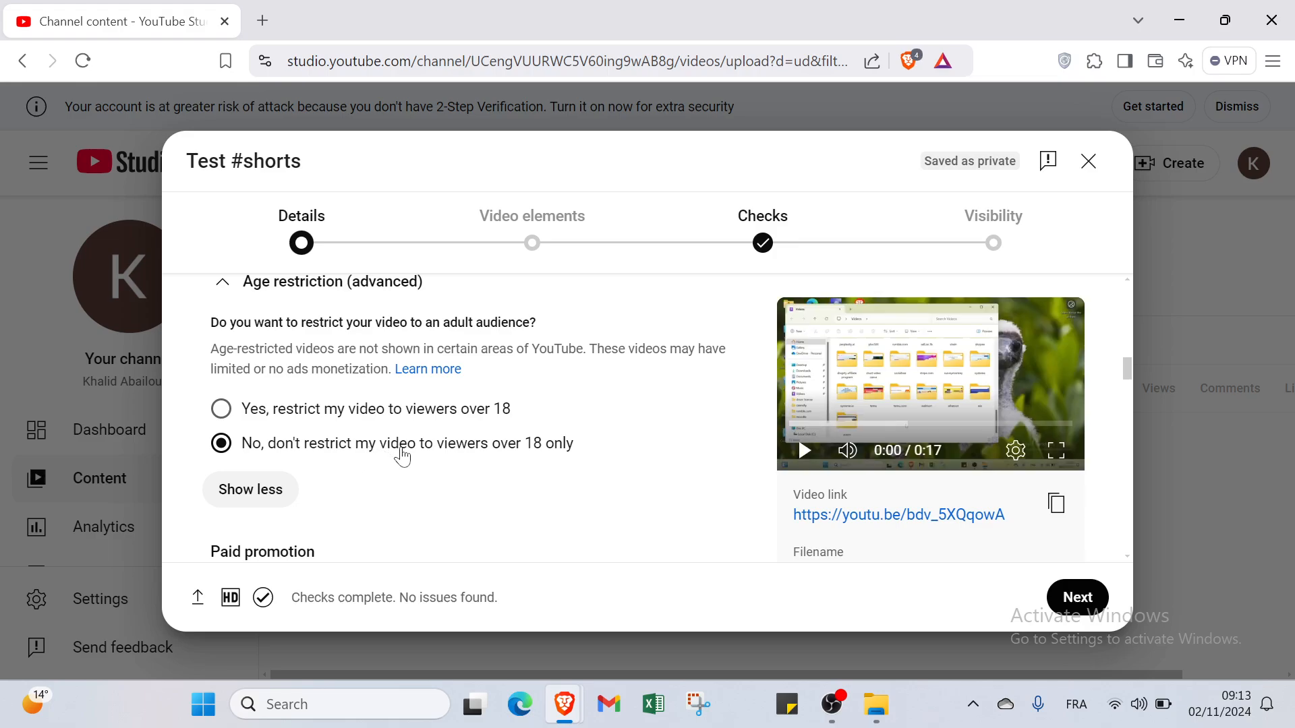
pyautogui.scroll(-2, 405, 455)
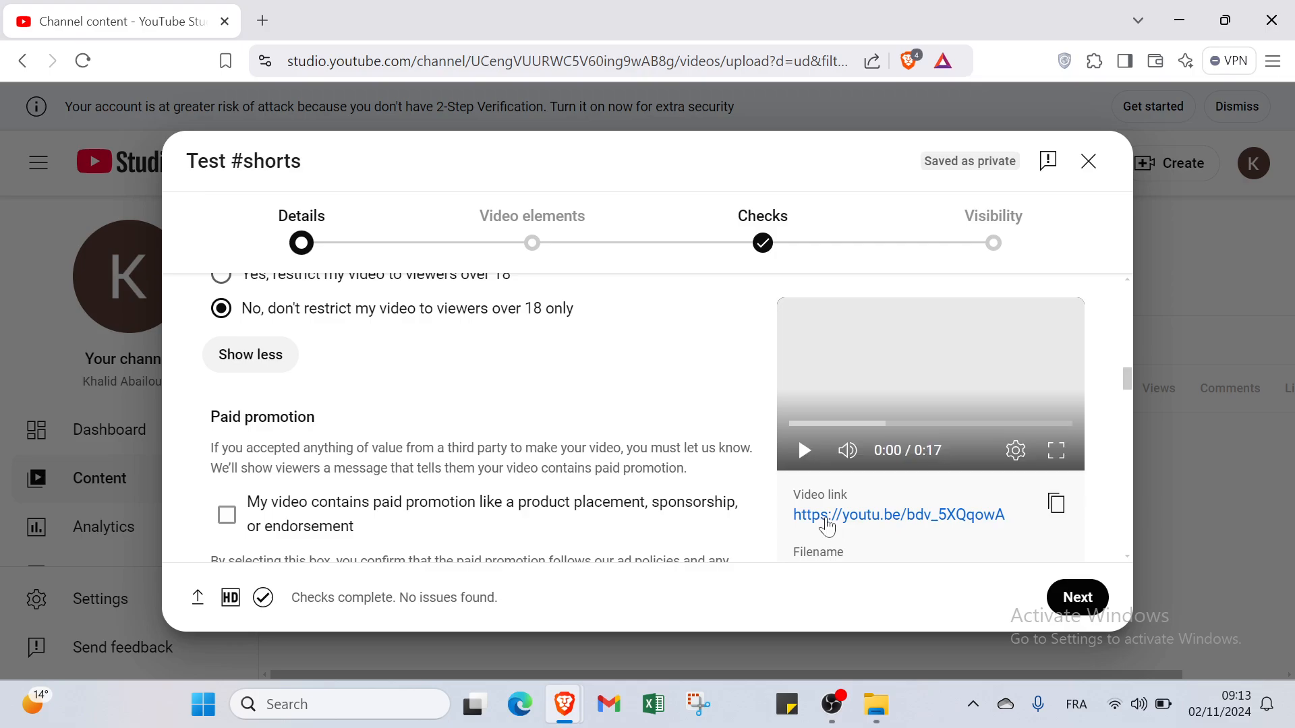
pyautogui.scroll(-1, 449, 488)
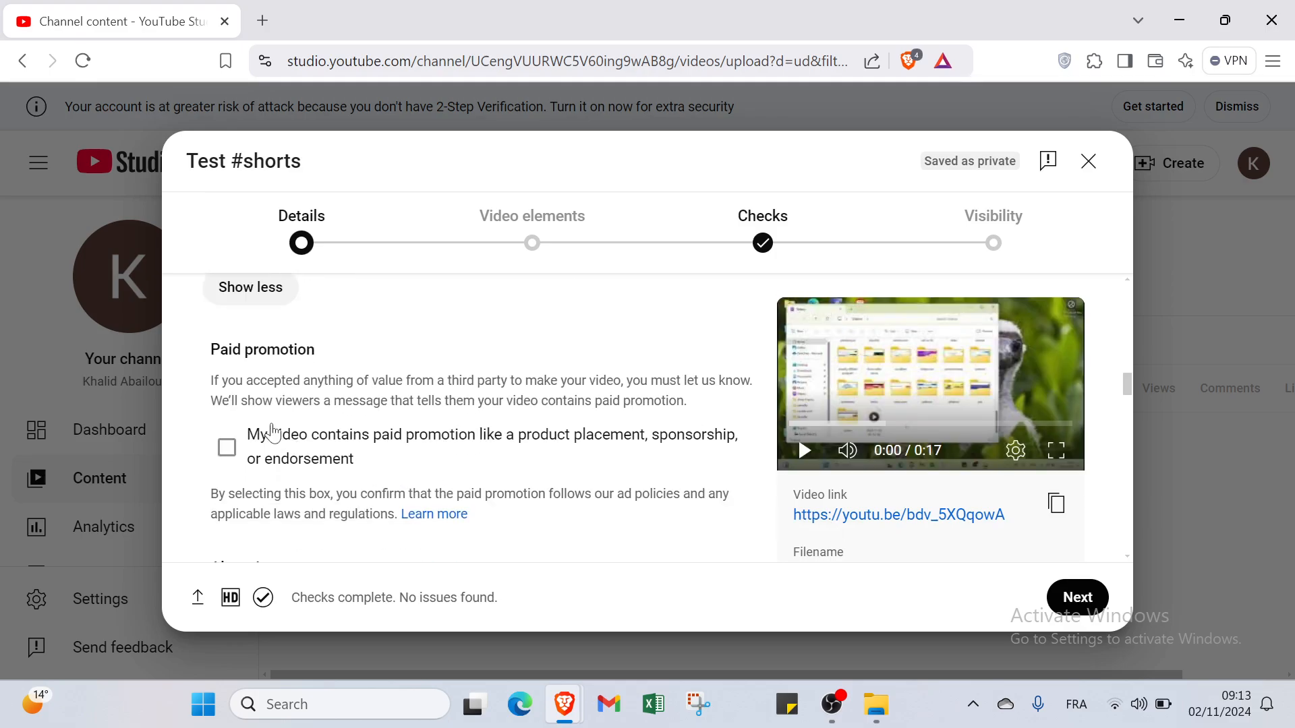
pyautogui.scroll(-1, 236, 445)
pyautogui.scroll(-2, 242, 445)
pyautogui.scroll(3, 242, 445)
pyautogui.scroll(-1, 377, 452)
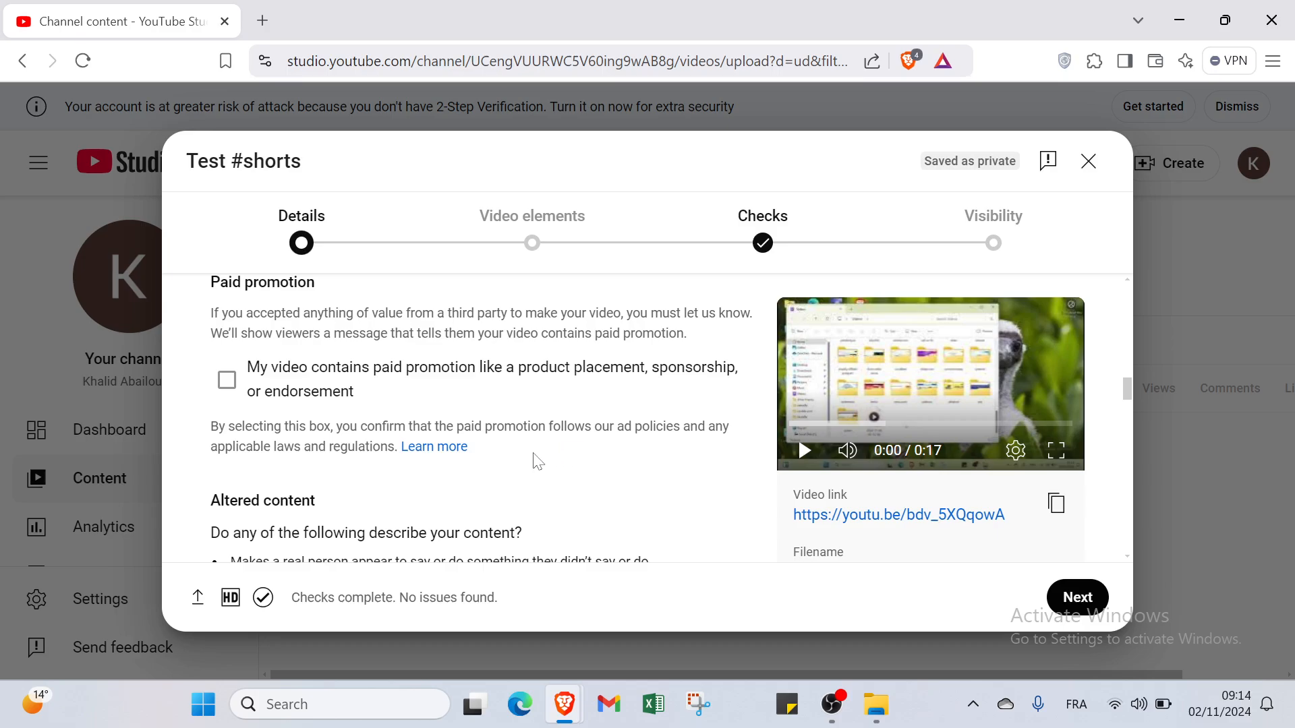
pyautogui.scroll(-3, 526, 468)
pyautogui.scroll(5, 481, 418)
# Review the altered content question and the automatic chapters, featured places and automatic concepts settings
pyautogui.scroll(-4, 481, 418)
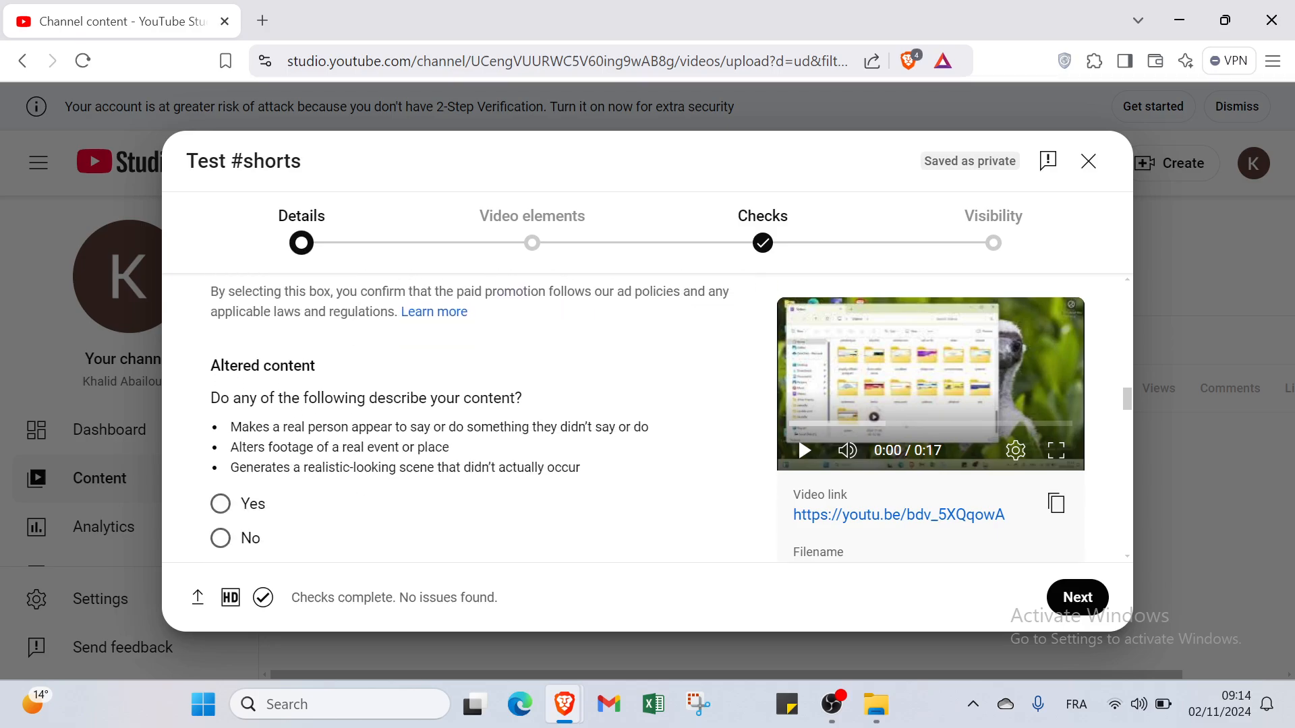
pyautogui.scroll(-1, 481, 396)
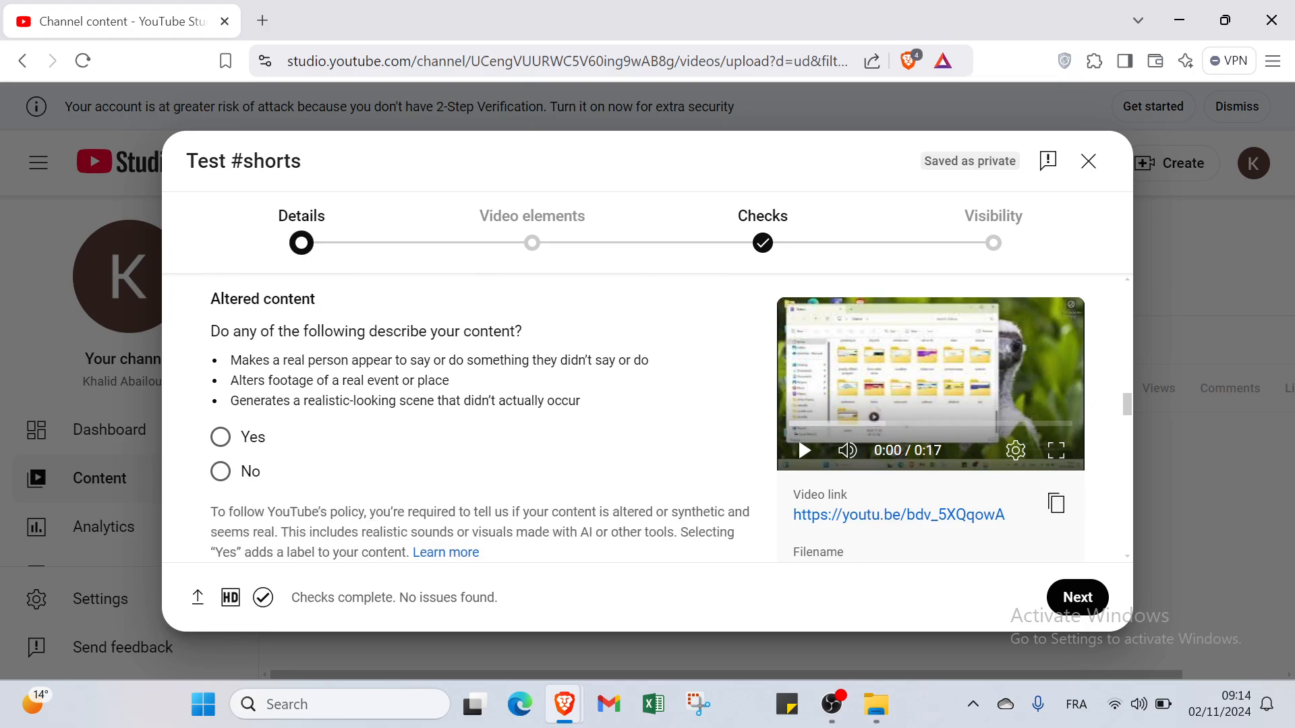
pyautogui.scroll(-3, 218, 469)
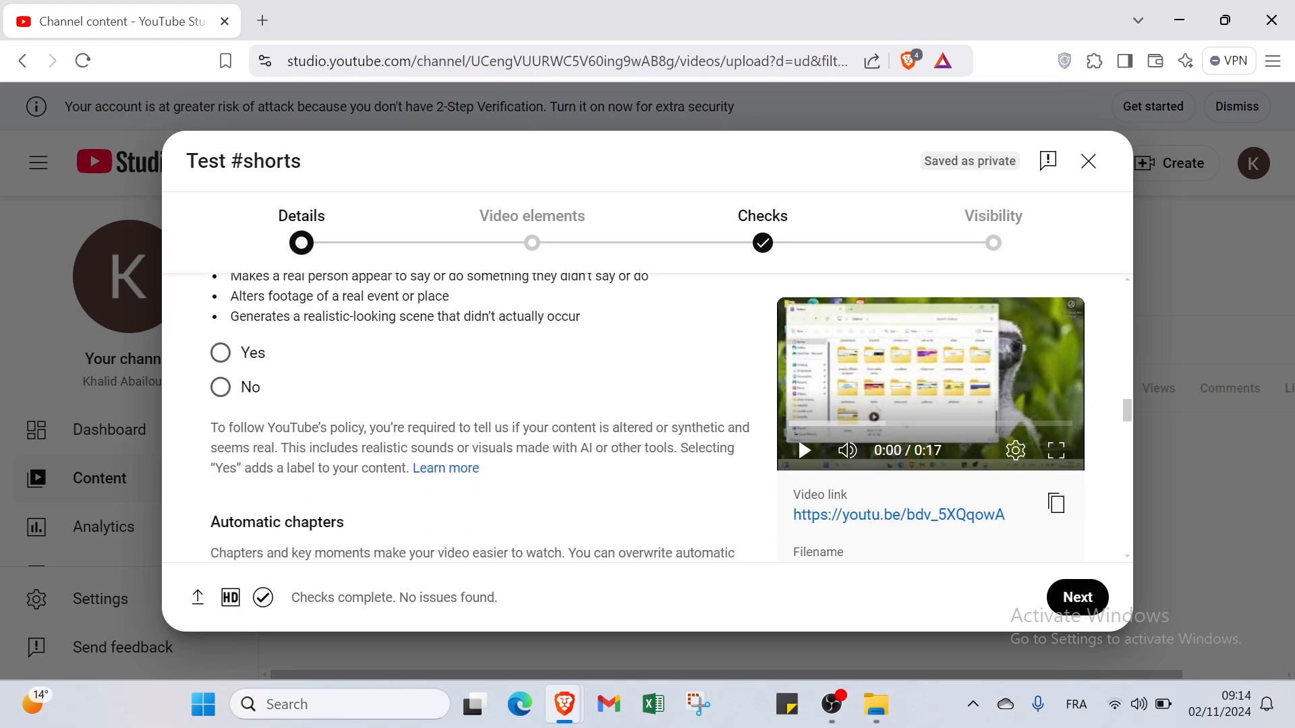
pyautogui.scroll(-2, 265, 450)
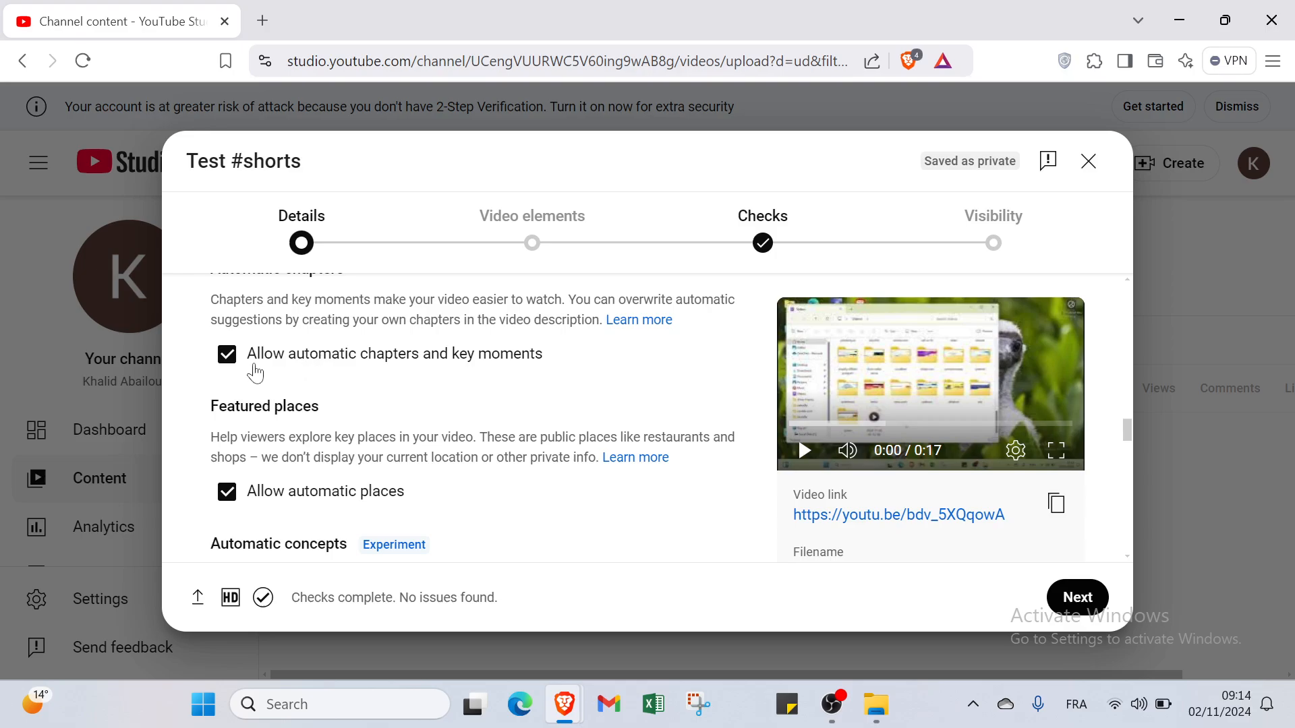
pyautogui.scroll(-1, 343, 398)
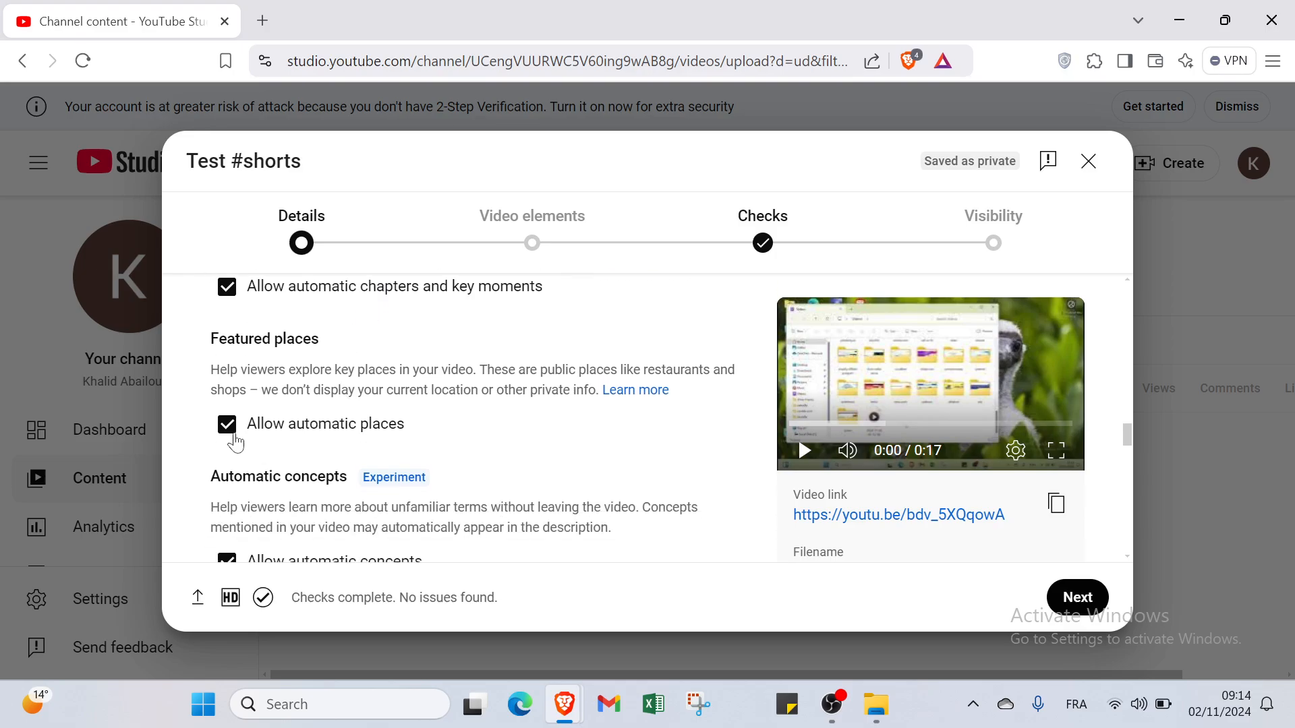
pyautogui.scroll(-3, 281, 443)
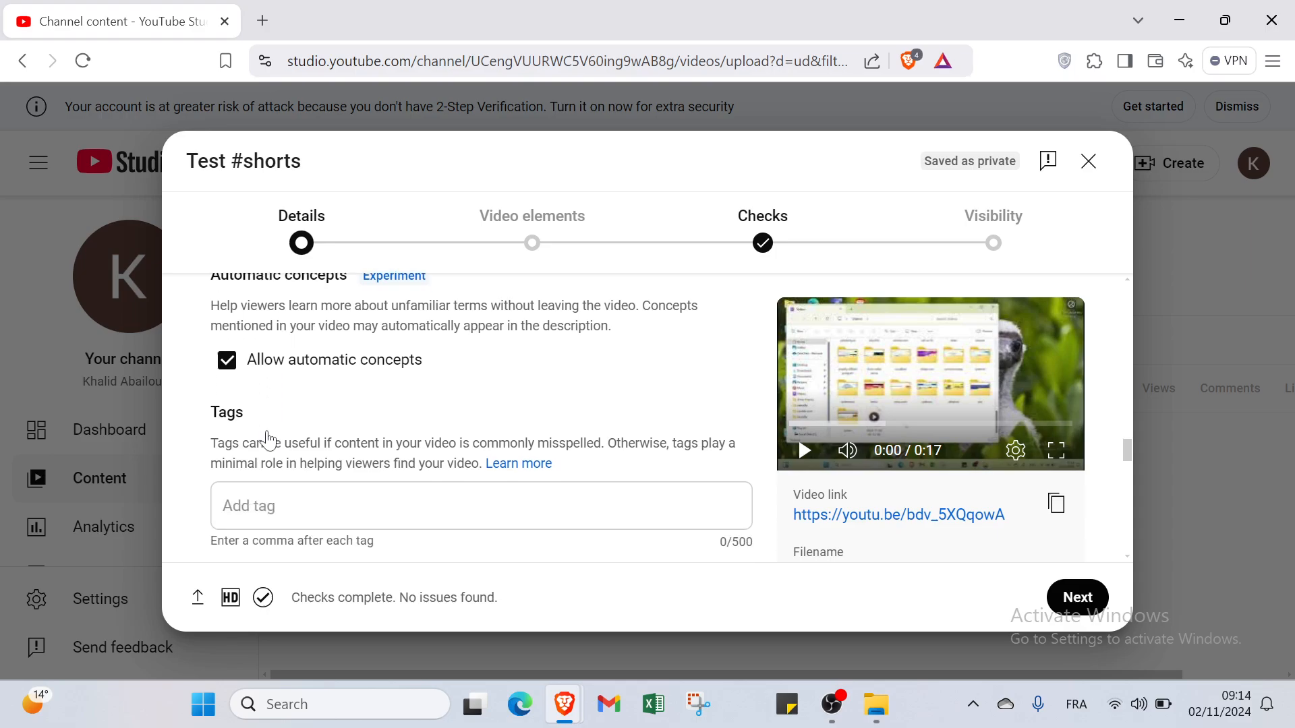
pyautogui.scroll(-2, 432, 358)
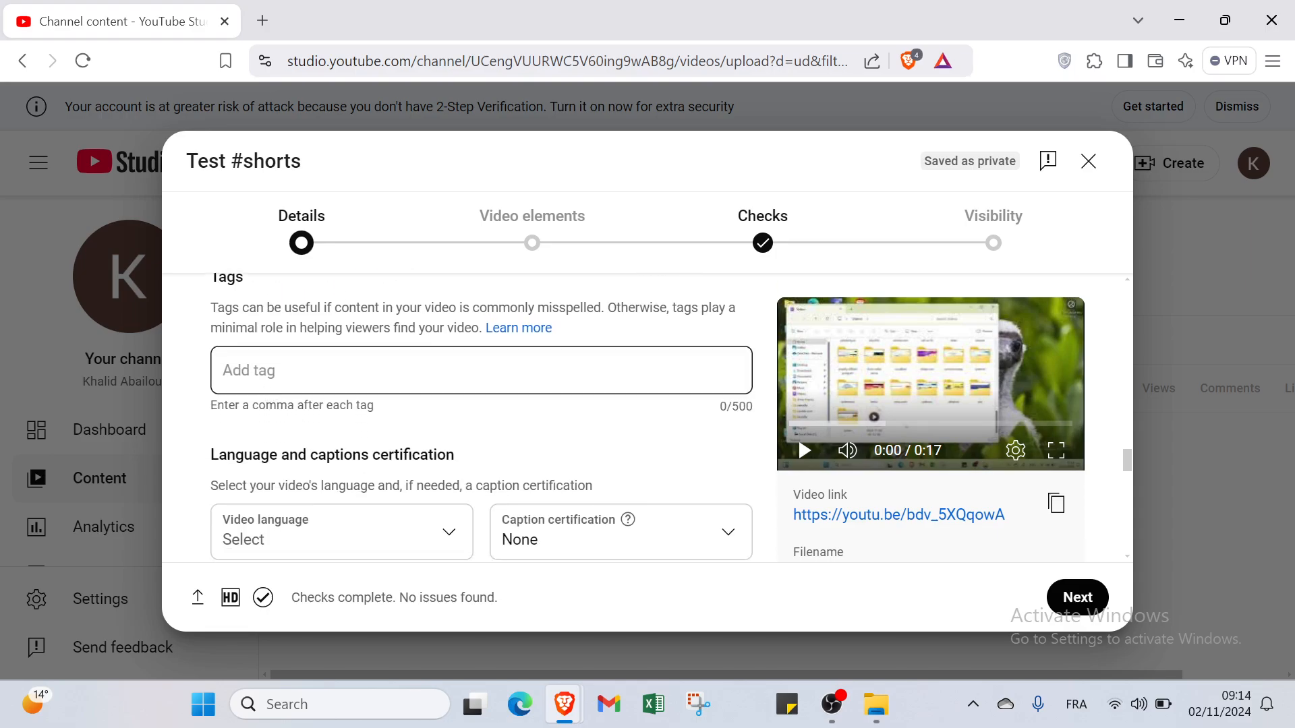
# Add "#shorts" as a tag for the video
pyautogui.click(432, 368)
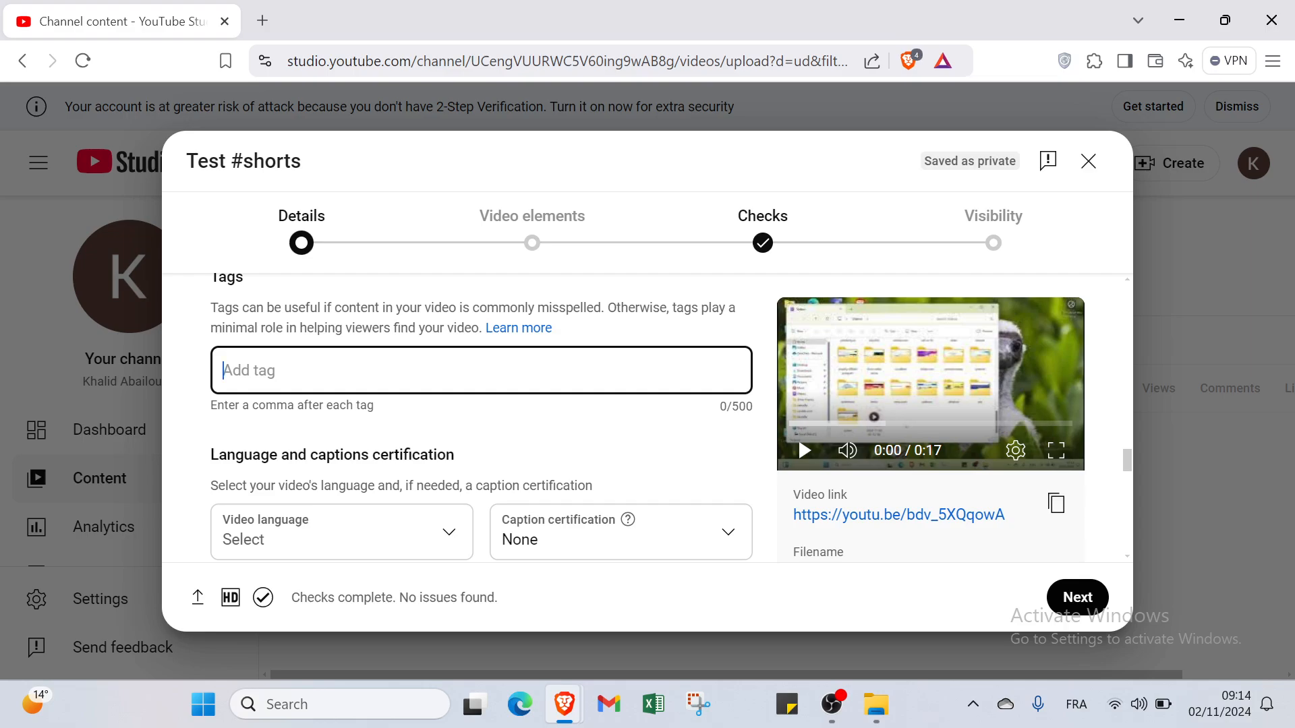
pyautogui.write('#shorts')
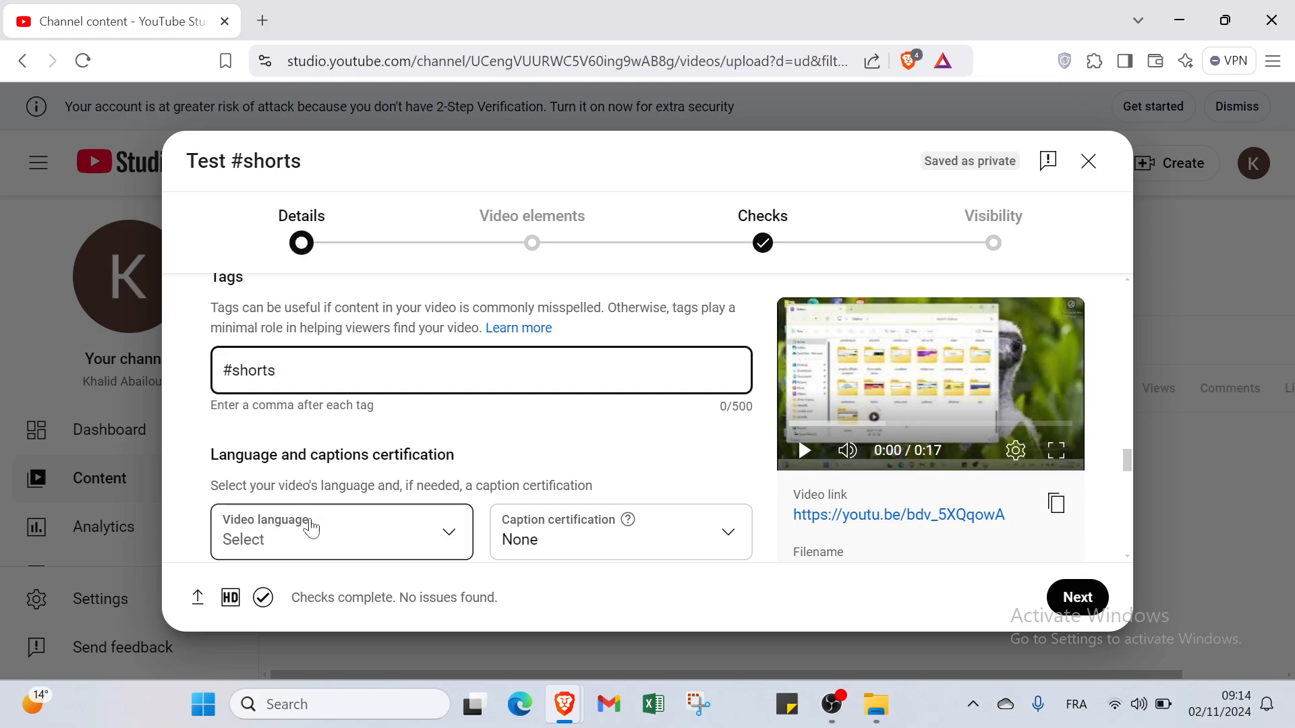
pyautogui.scroll(-1, 312, 528)
# Set the video language to English (United States)
pyautogui.click(319, 493)
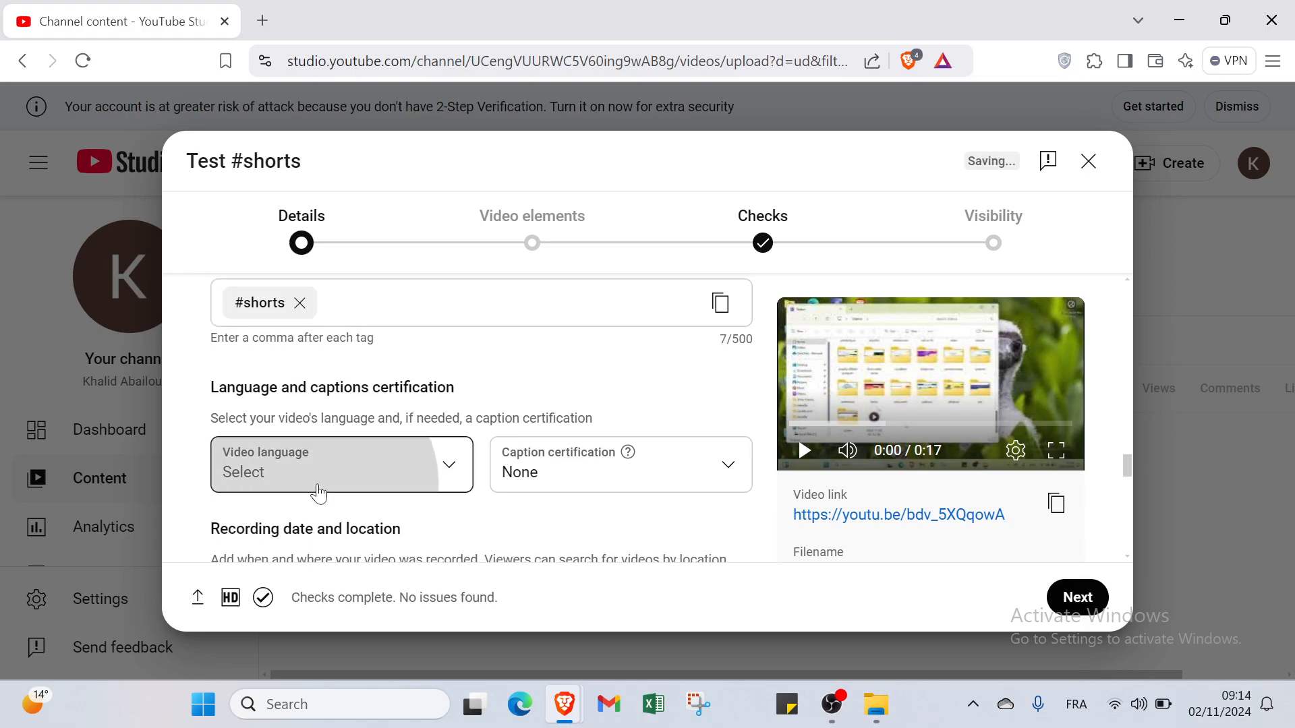
pyautogui.click(349, 480)
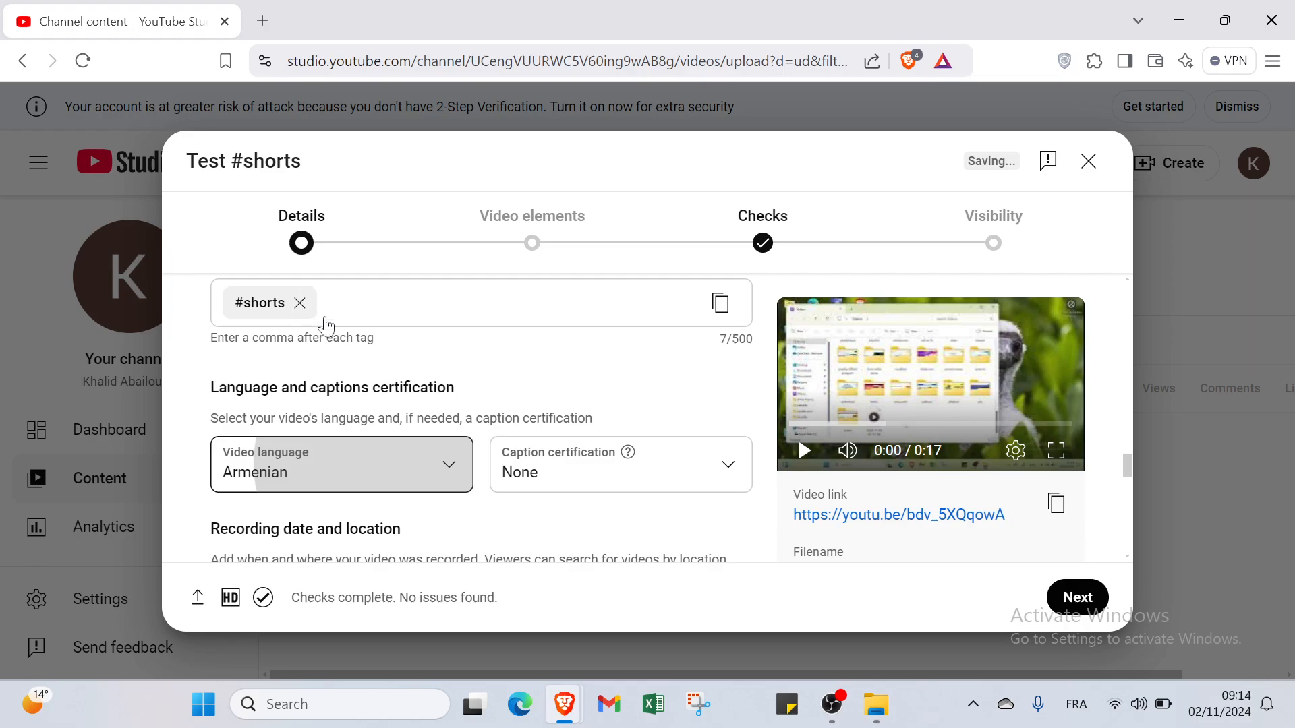
pyautogui.scroll(-15, 411, 310)
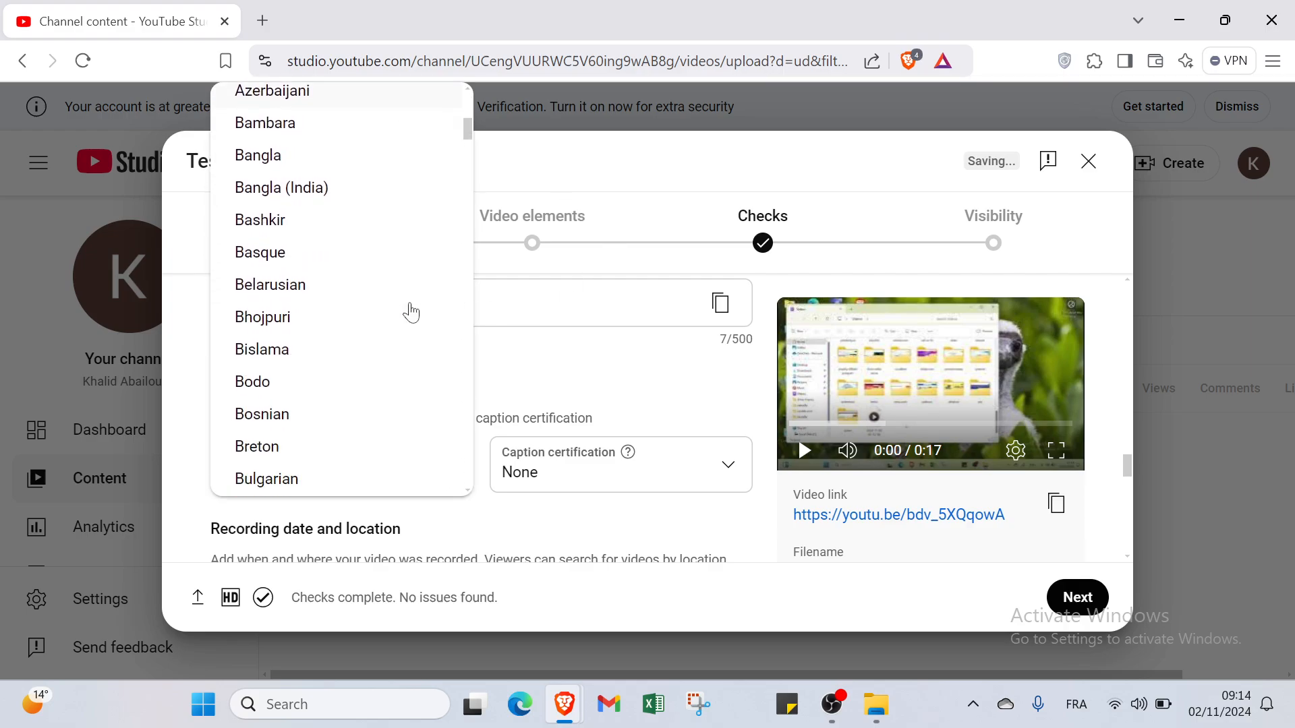
pyautogui.scroll(-5, 411, 309)
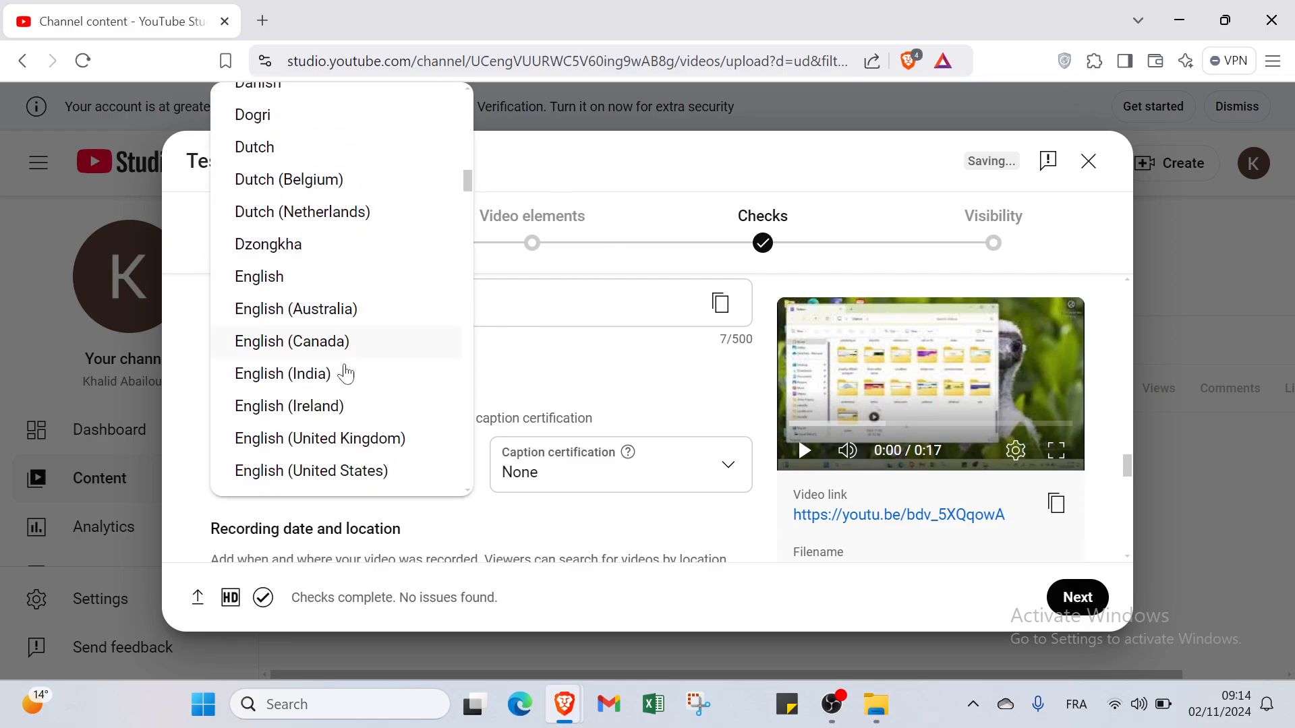
pyautogui.click(343, 471)
# Review the caption certification options and close the list without choosing another one
pyautogui.click(523, 466)
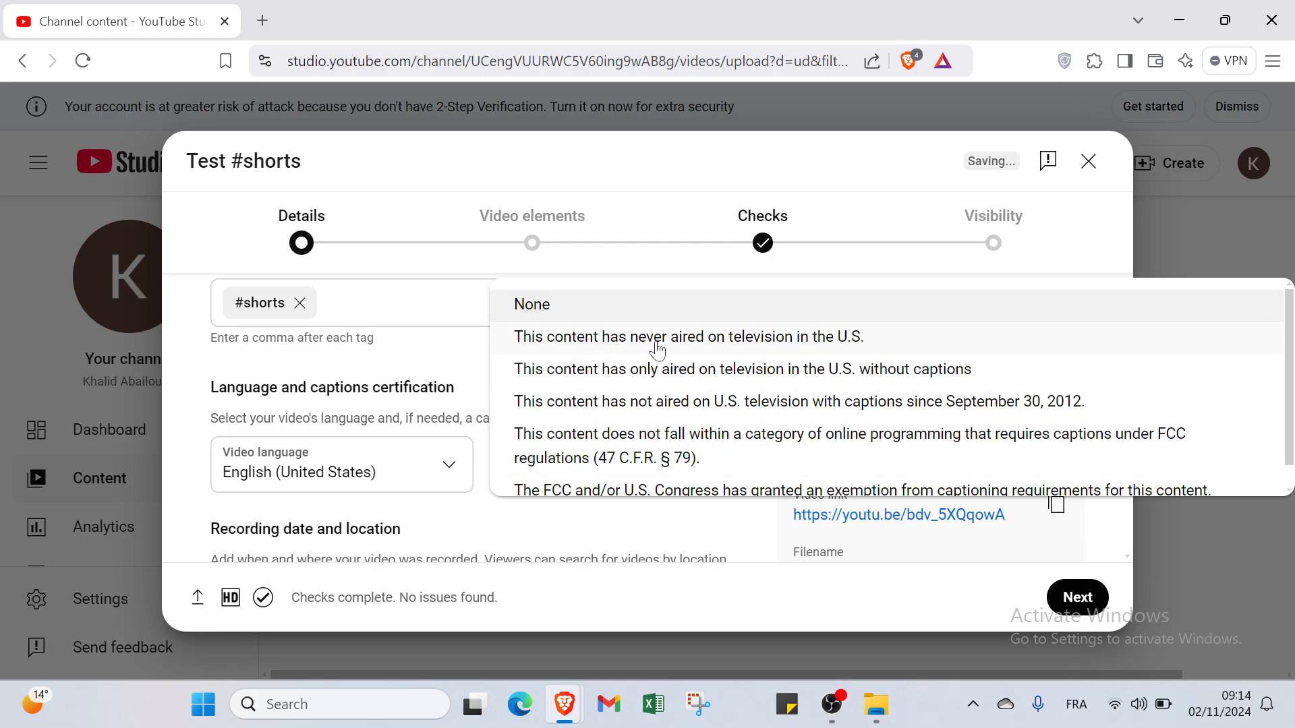
pyautogui.scroll(-1, 773, 342)
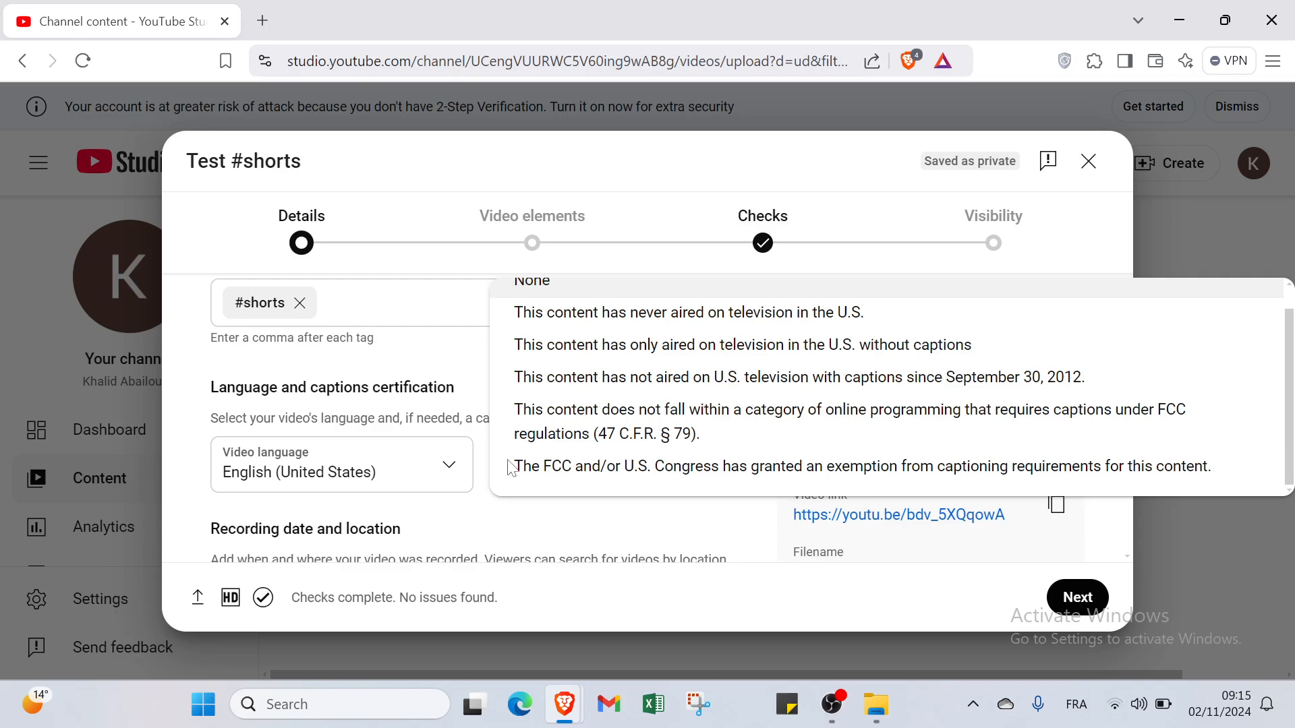
pyautogui.click(565, 516)
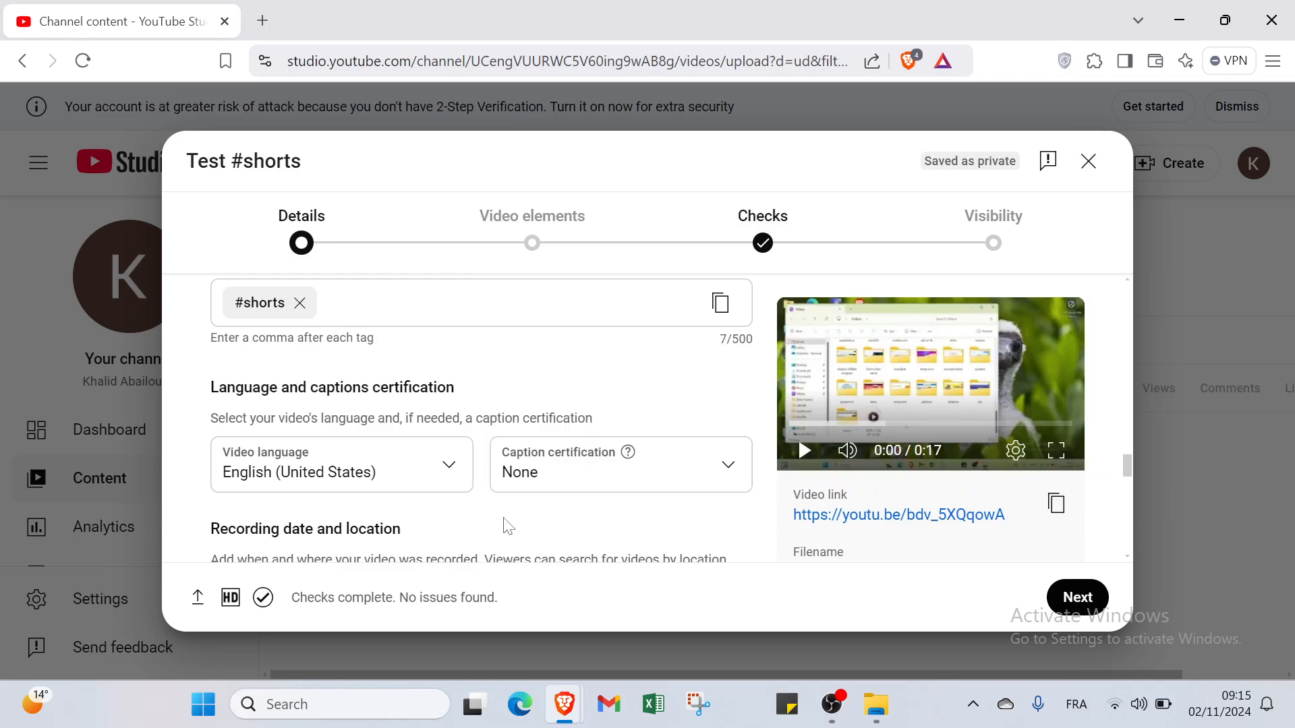
# Look at the recording date calendar and the video location field without entering anything in either
pyautogui.scroll(-2, 587, 479)
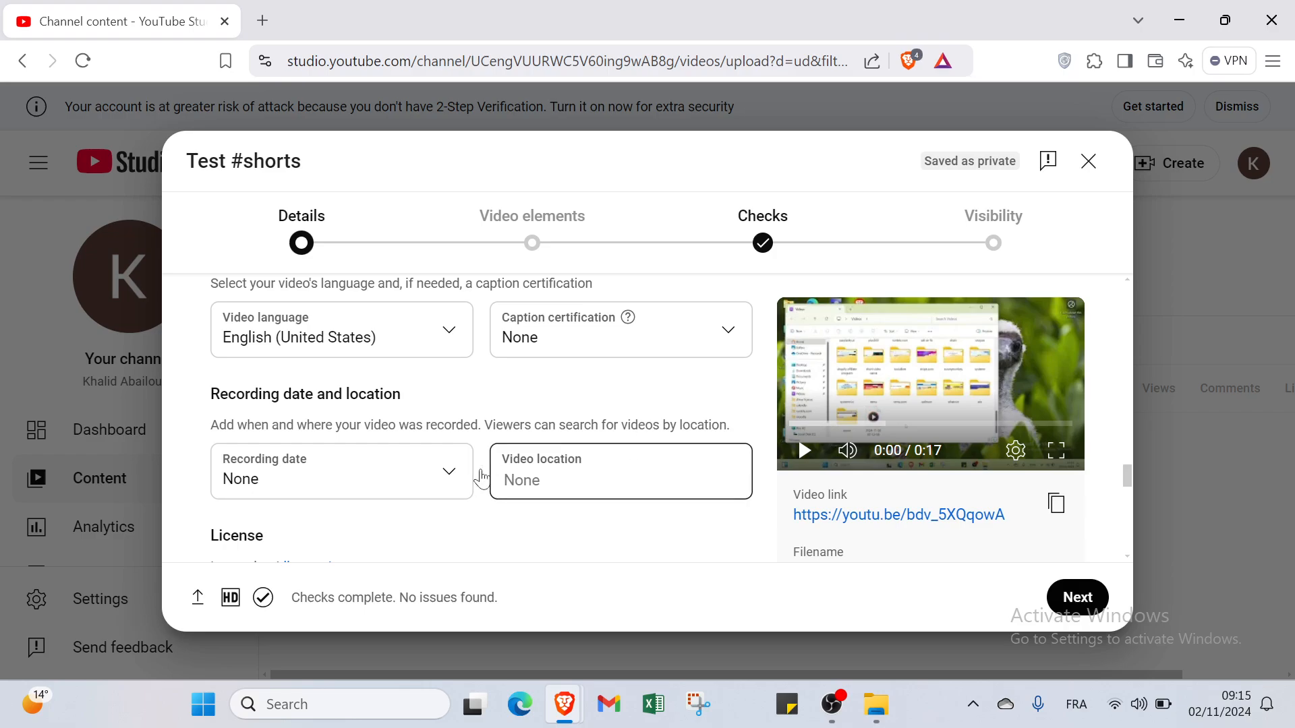
pyautogui.click(420, 481)
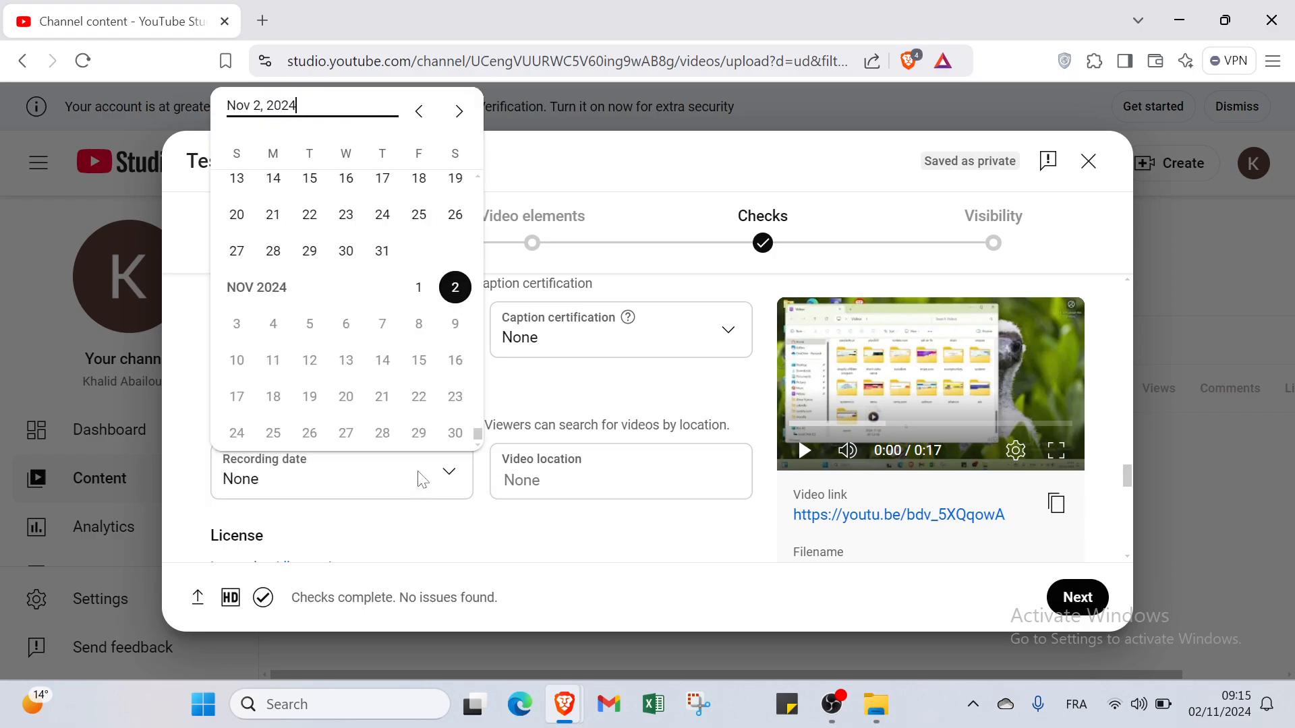
pyautogui.click(419, 473)
pyautogui.click(531, 478)
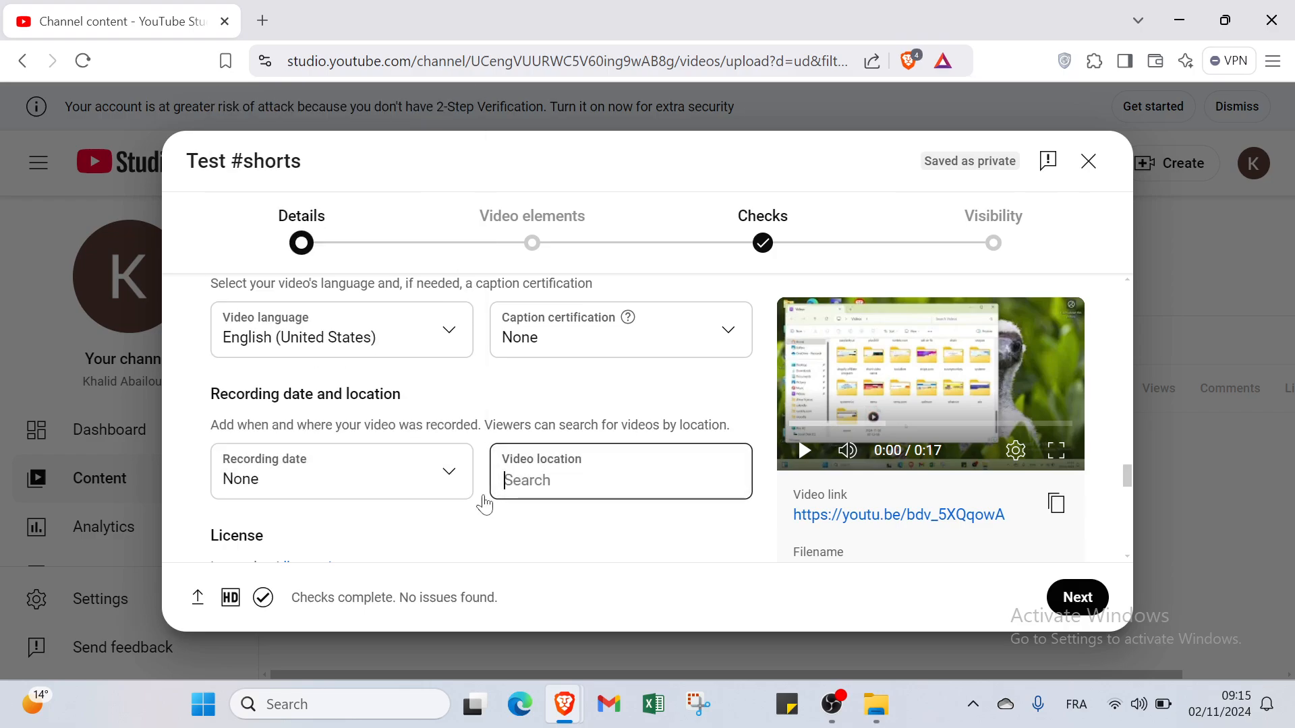
pyautogui.click(430, 516)
pyautogui.scroll(-2, 434, 524)
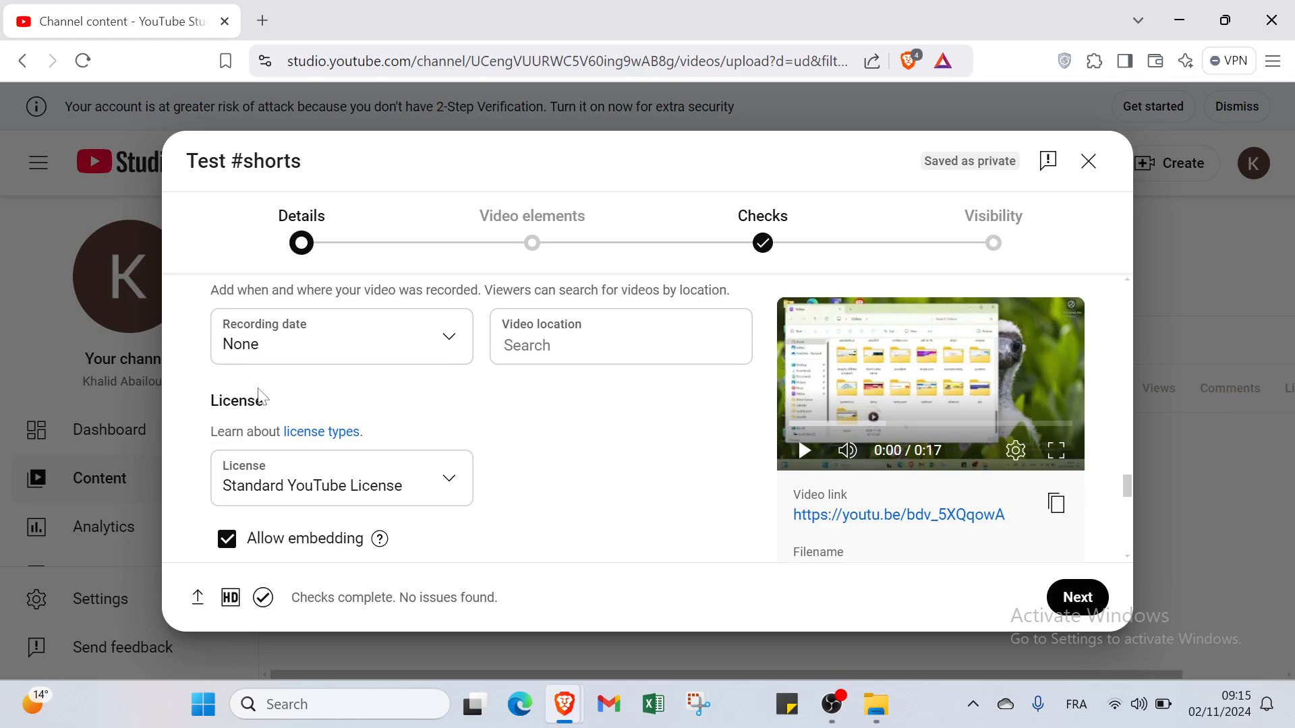
# Check the available license types for the video and select Standard YouTube License
pyautogui.scroll(-1, 263, 412)
pyautogui.click(269, 434)
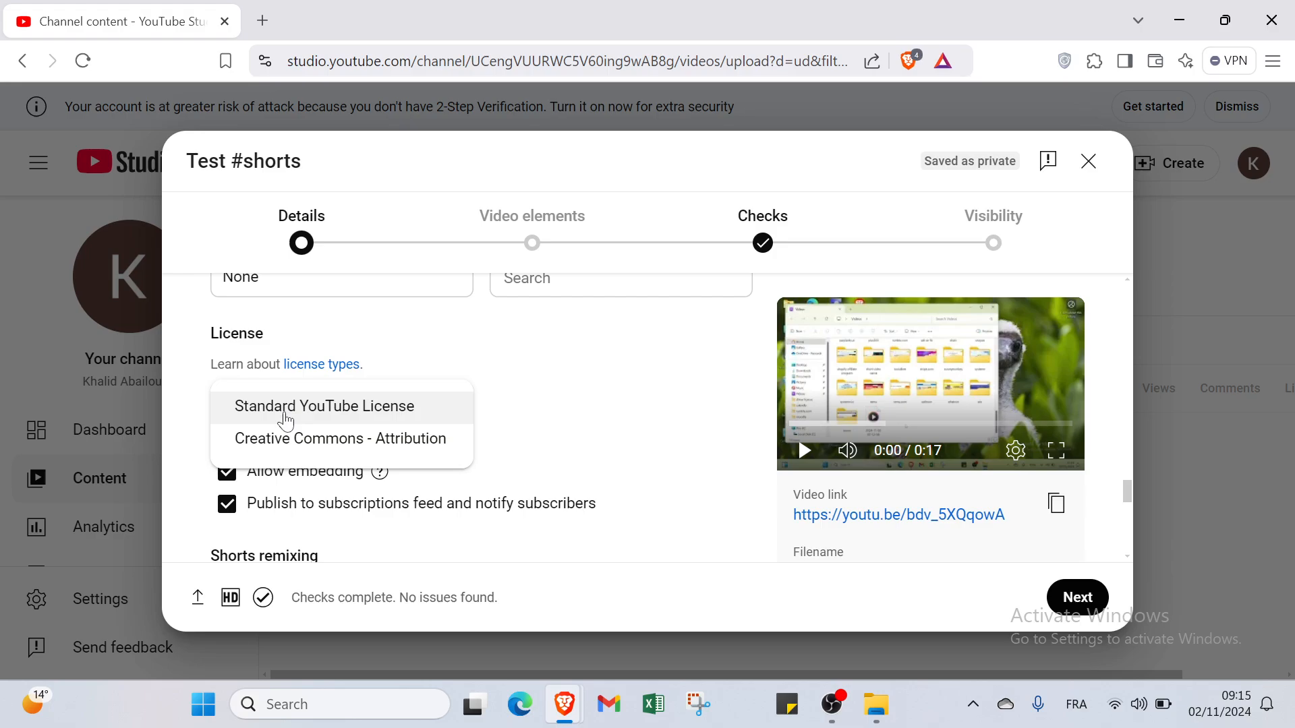
pyautogui.click(413, 418)
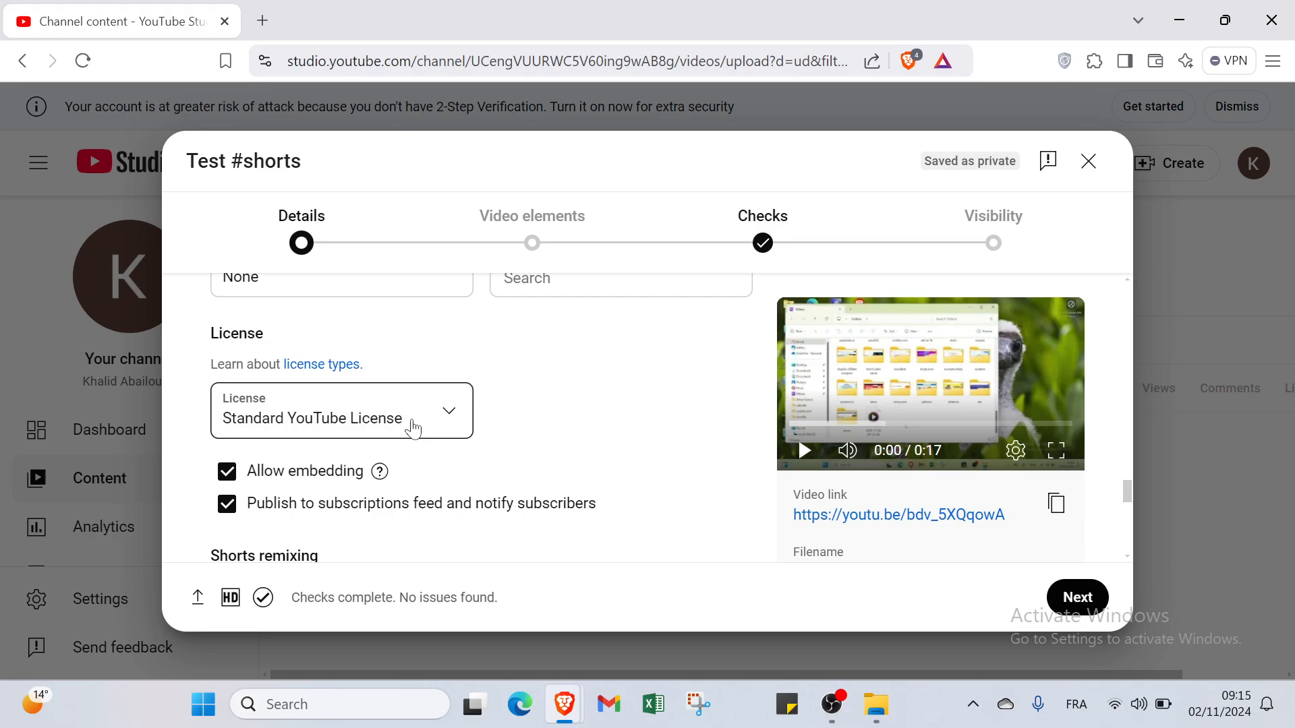
# Review the embedding and Shorts remixing options and browse the available video categories without picking a new one
pyautogui.scroll(-1, 353, 458)
pyautogui.scroll(-1, 353, 457)
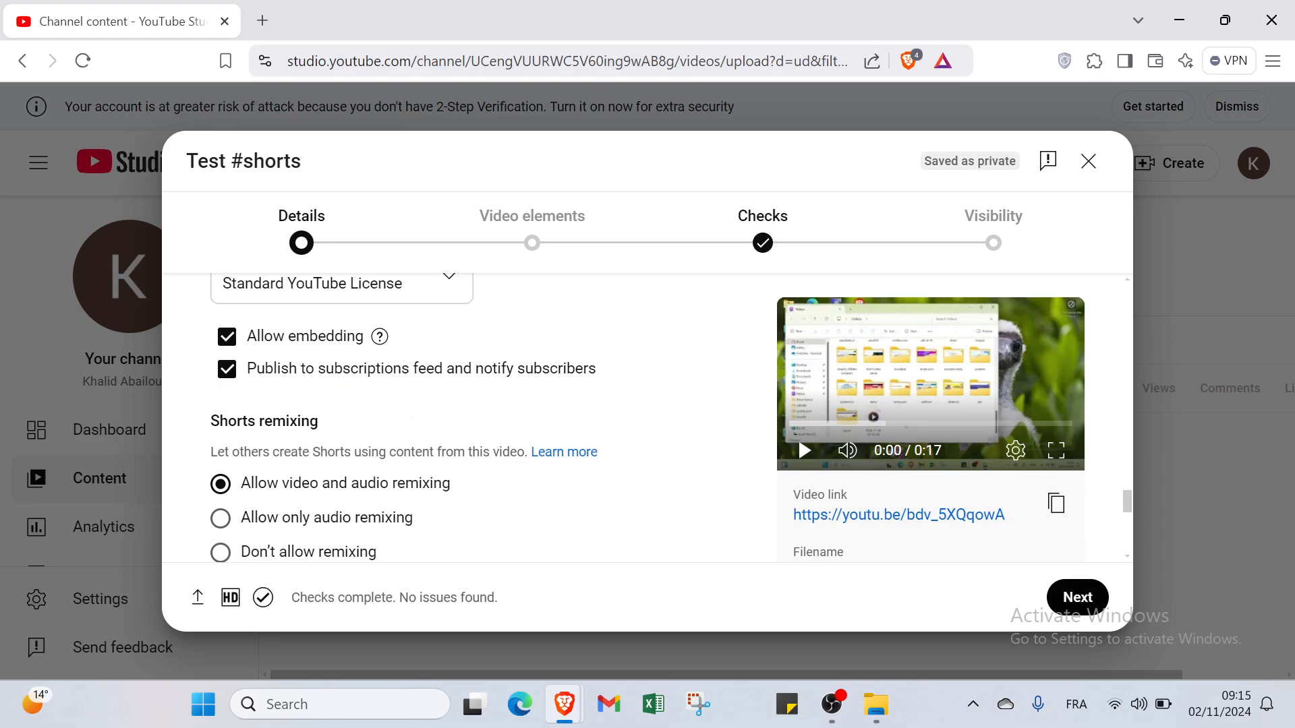
pyautogui.scroll(-2, 225, 309)
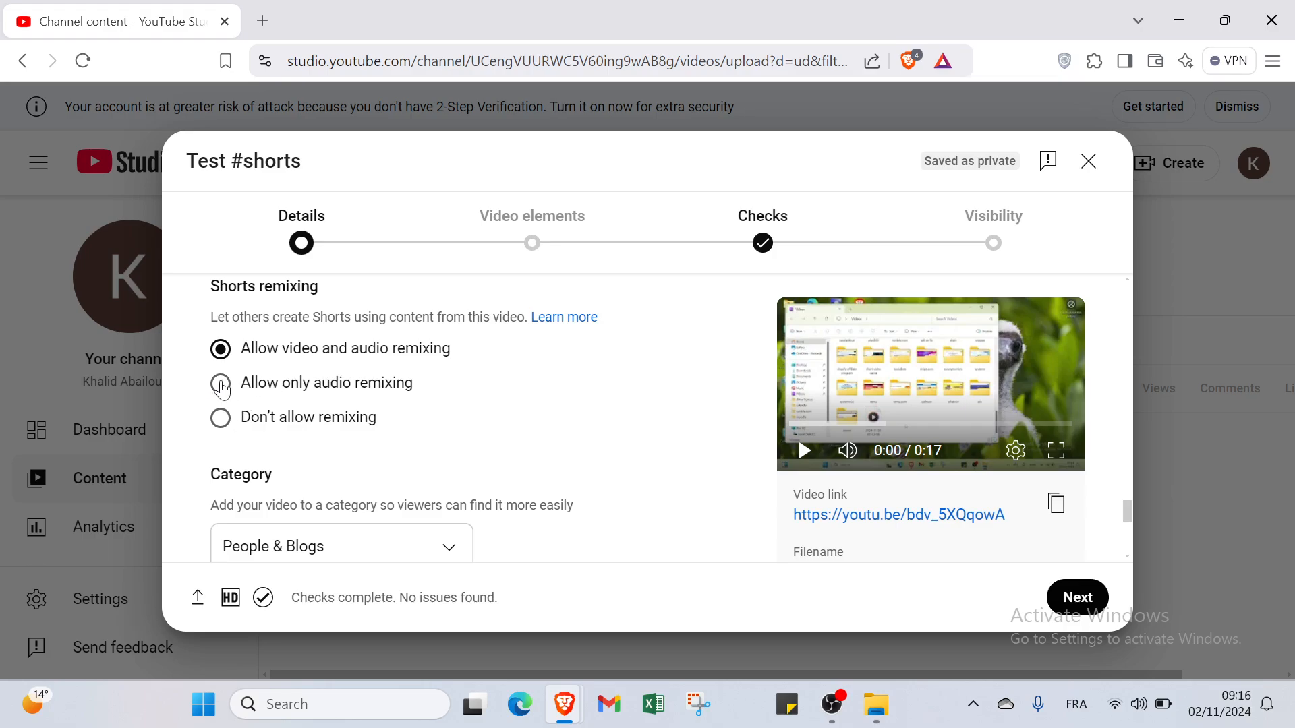
pyautogui.scroll(-1, 249, 441)
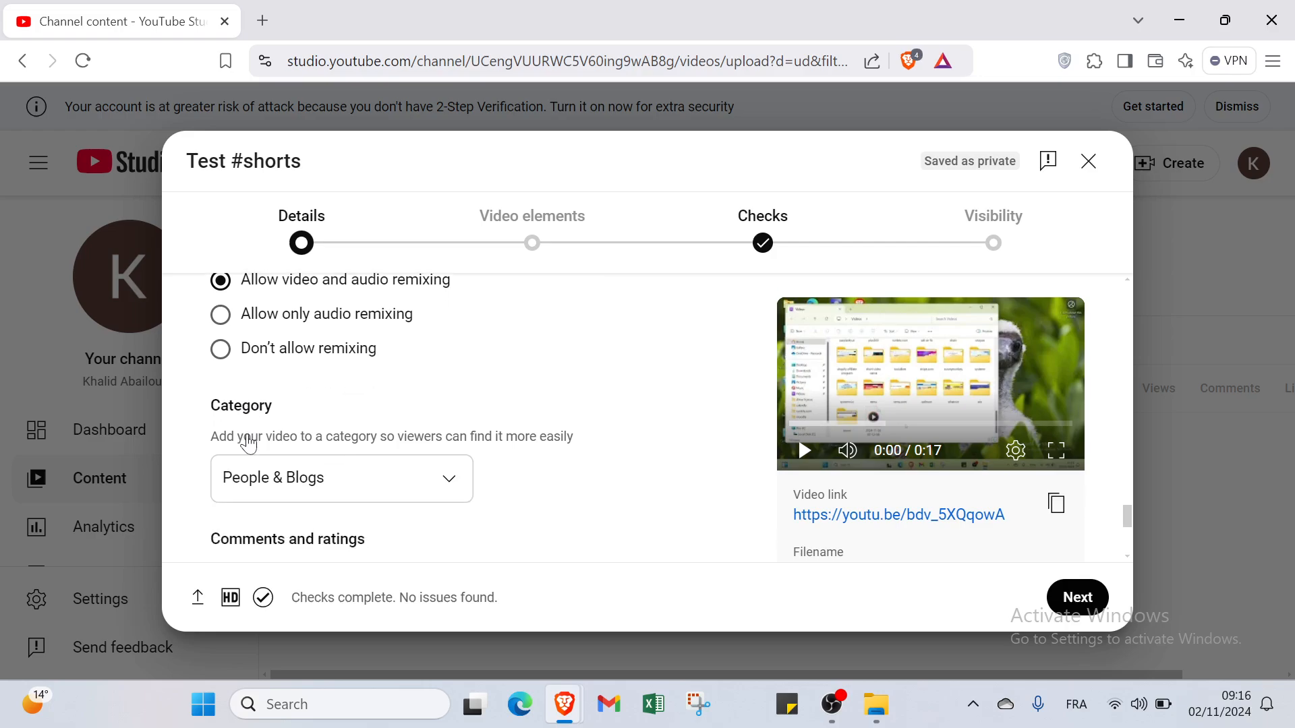
pyautogui.scroll(-2, 248, 442)
pyautogui.scroll(1, 248, 442)
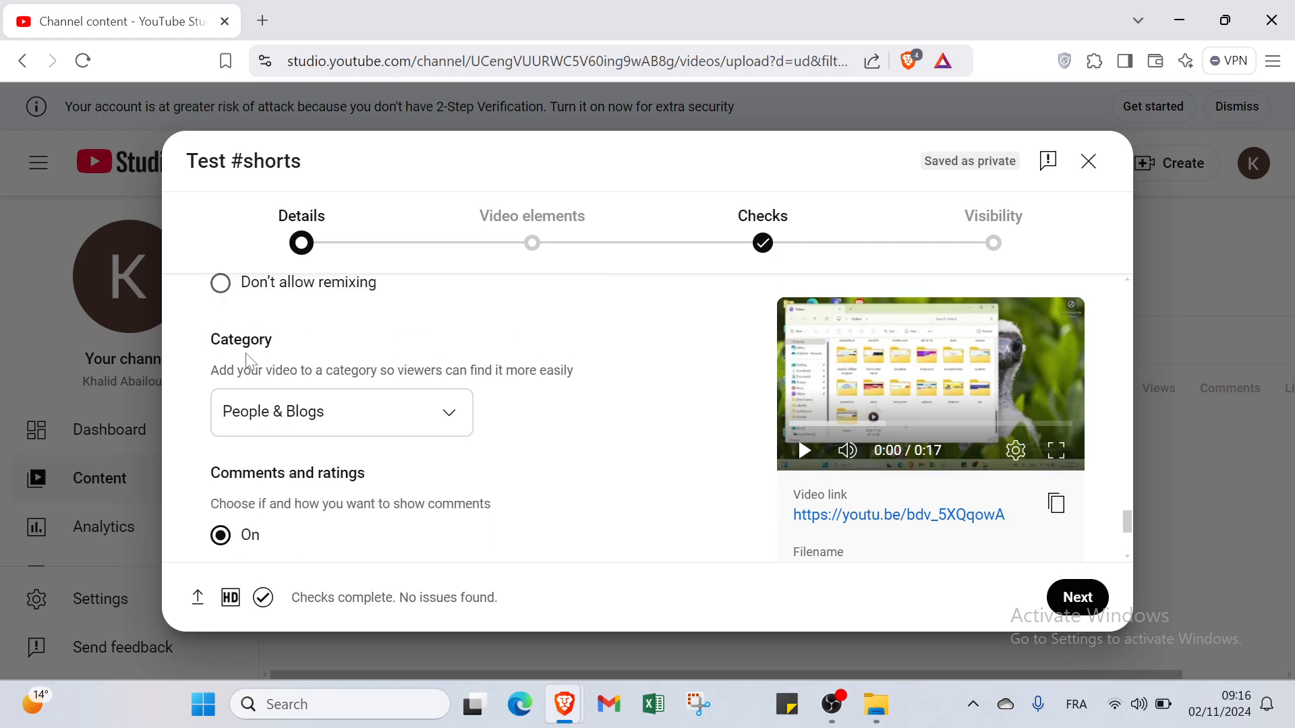
pyautogui.click(372, 425)
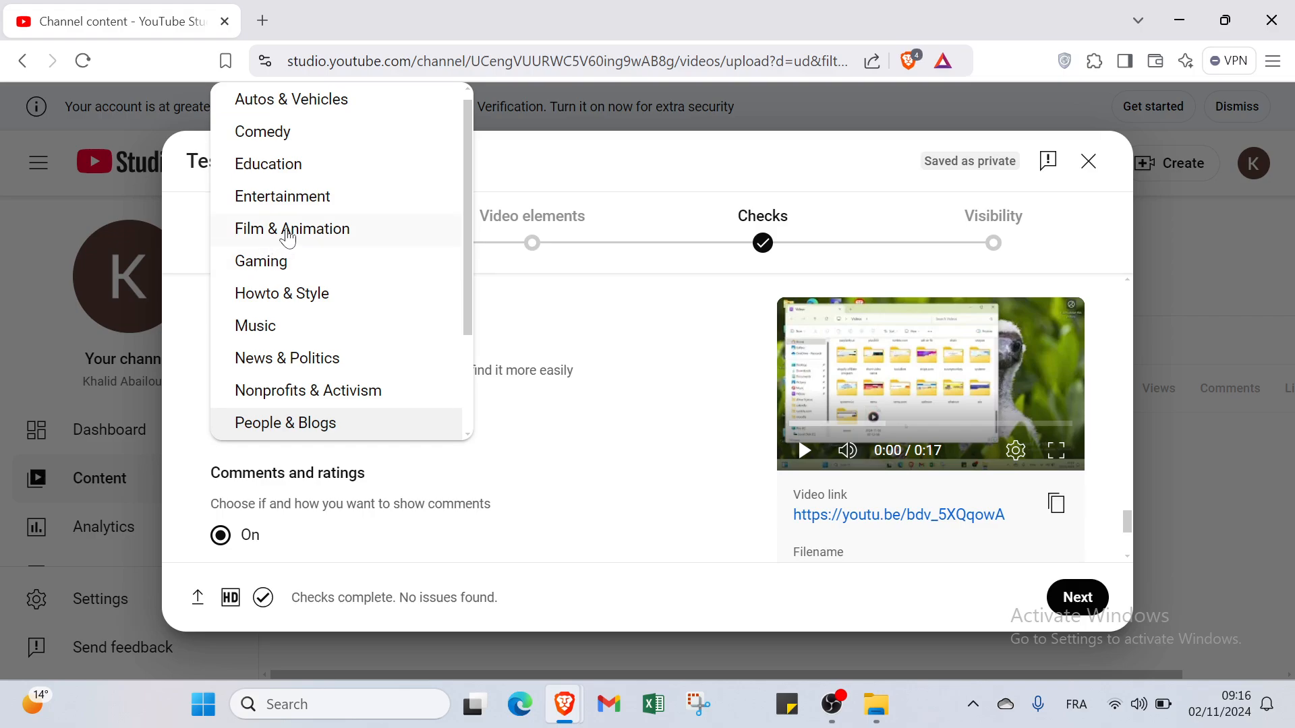
pyautogui.scroll(1, 291, 236)
pyautogui.scroll(-3, 291, 237)
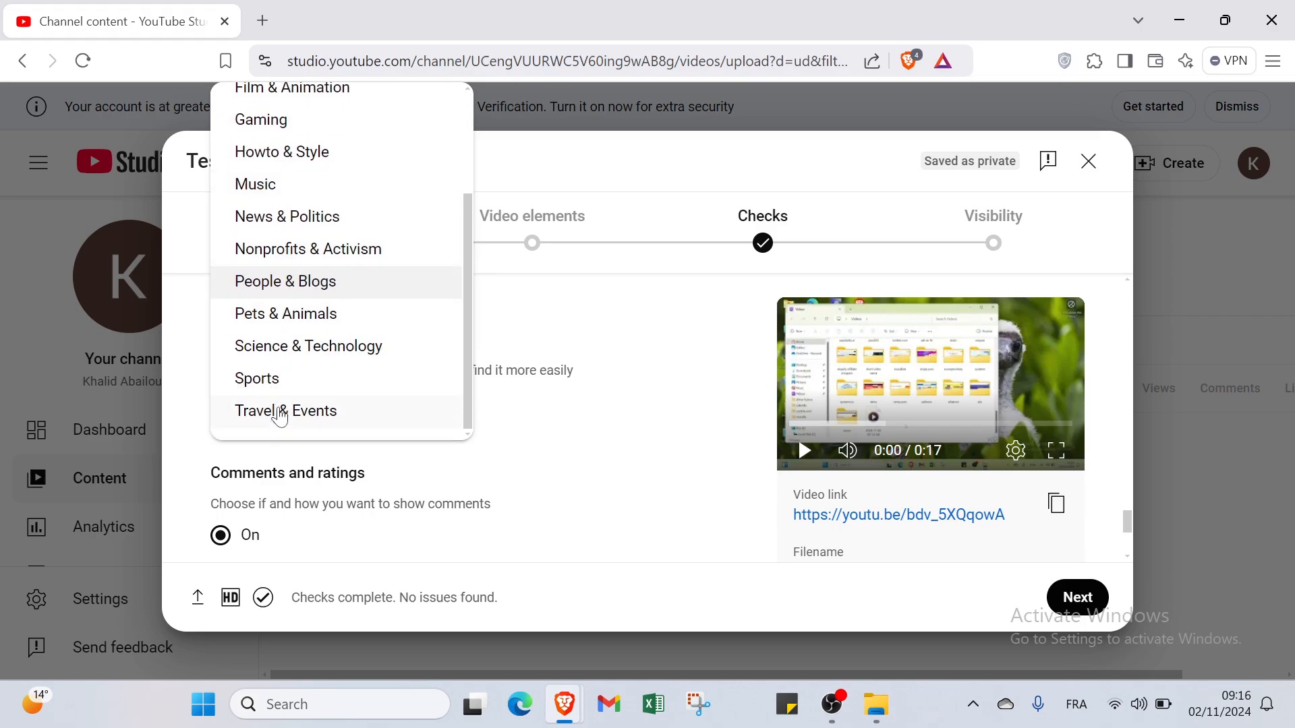
pyautogui.click(564, 342)
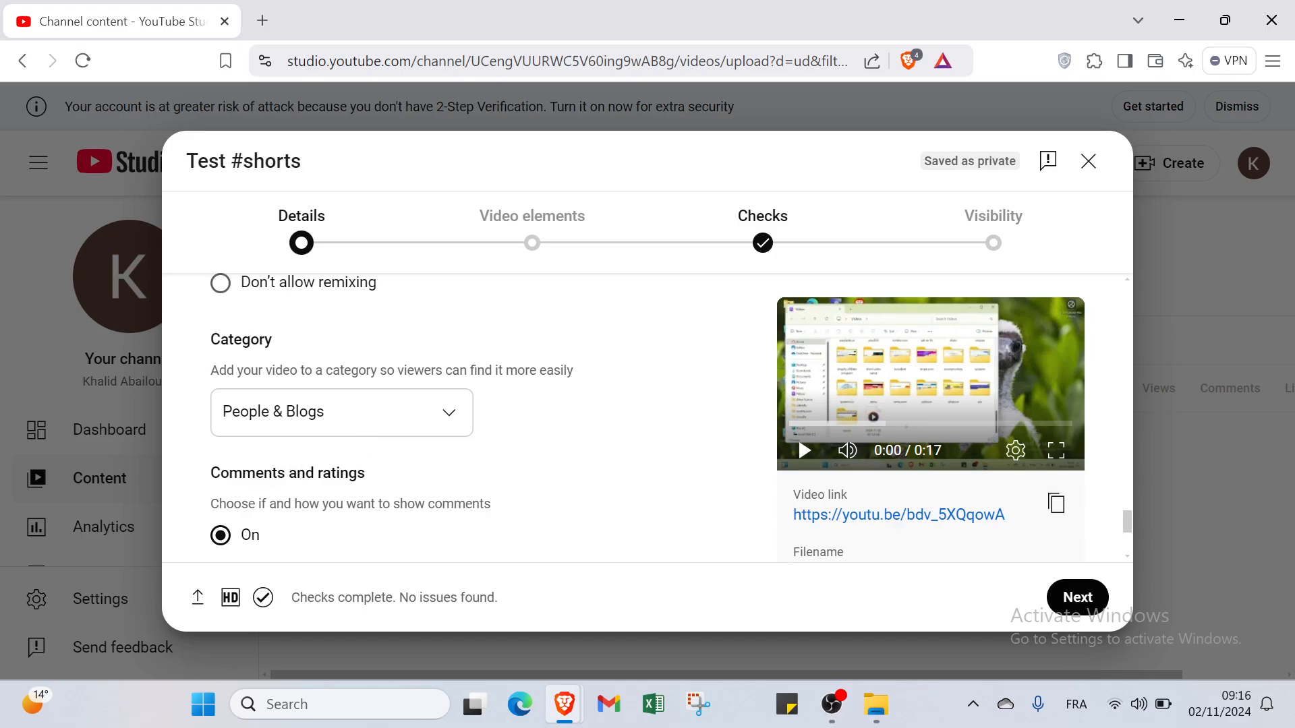
# Turn comments off for the video in the comments and ratings settings
pyautogui.scroll(-2, 236, 415)
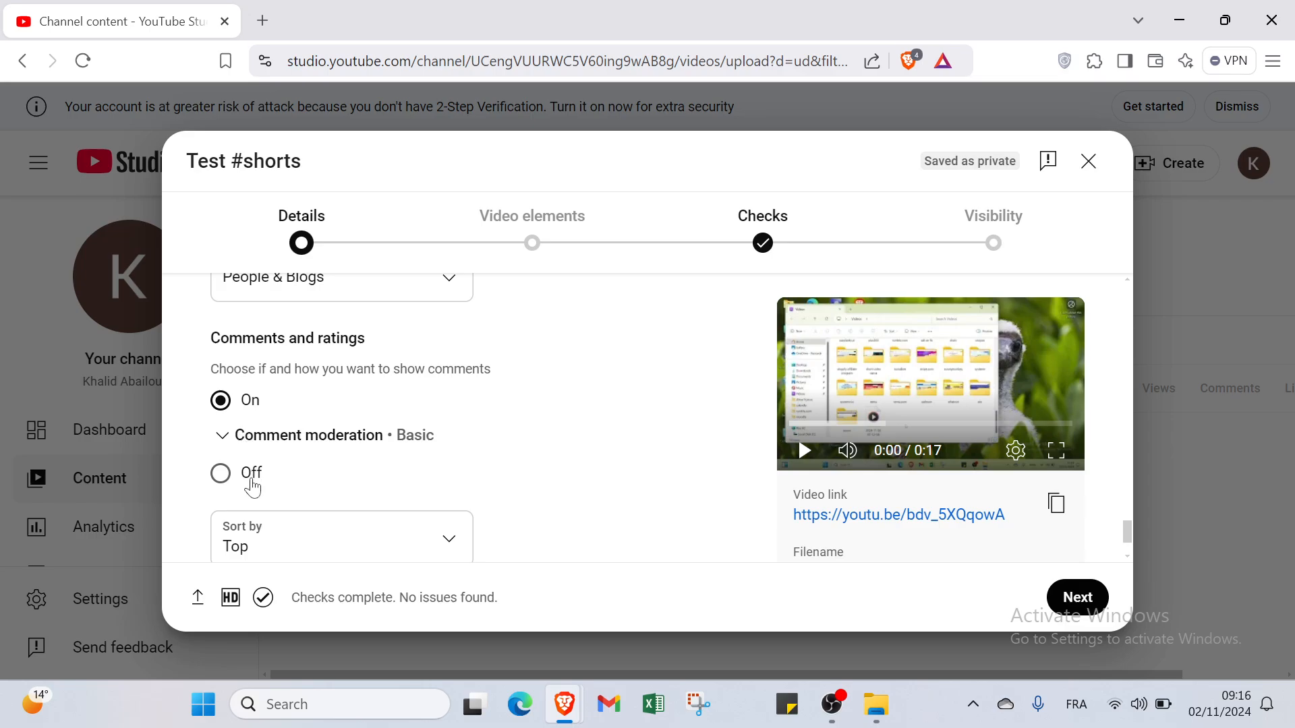
pyautogui.click(249, 479)
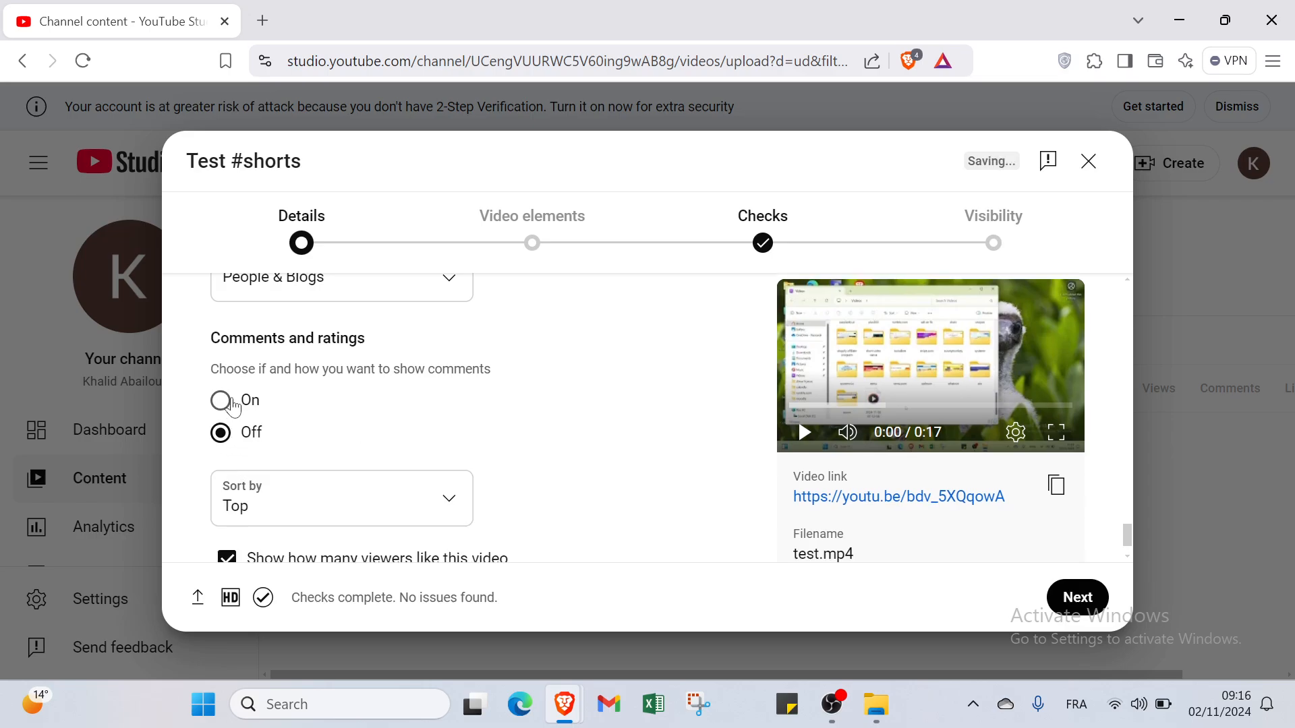
# Turn comments back on for the video and sort them by Top
pyautogui.click(233, 405)
pyautogui.scroll(-2, 230, 412)
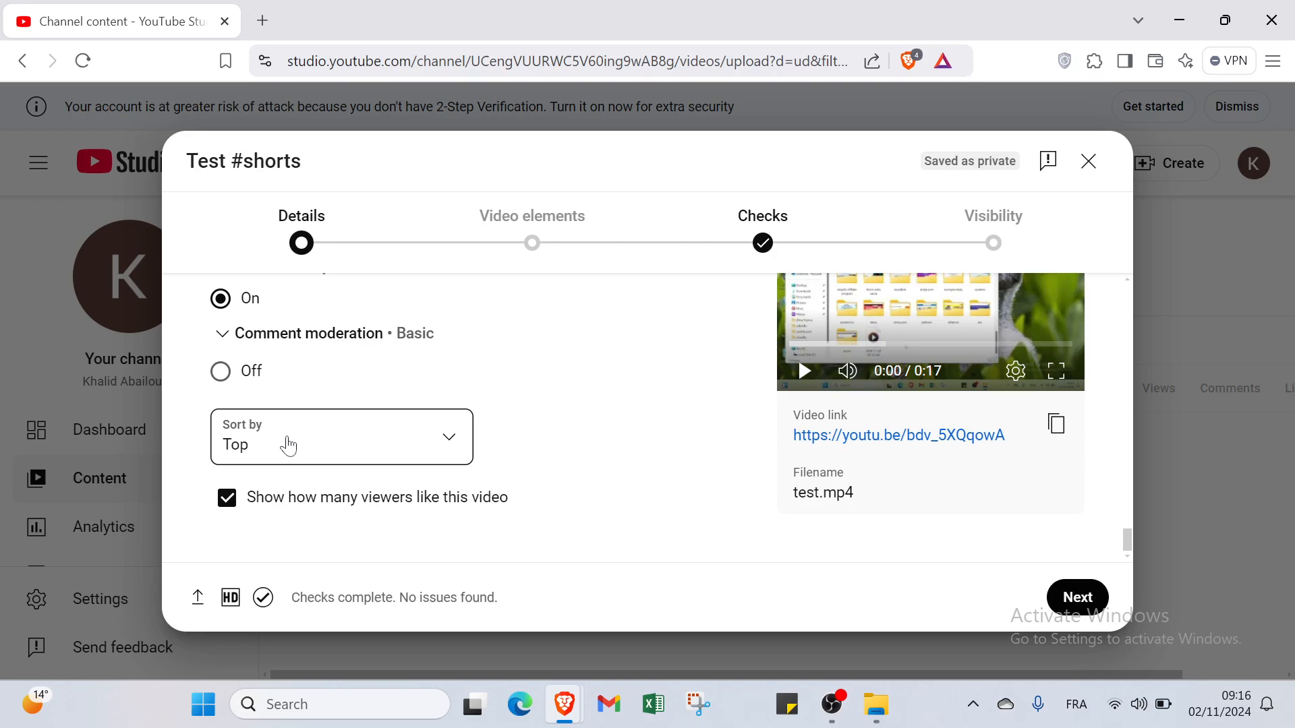
pyautogui.click(288, 445)
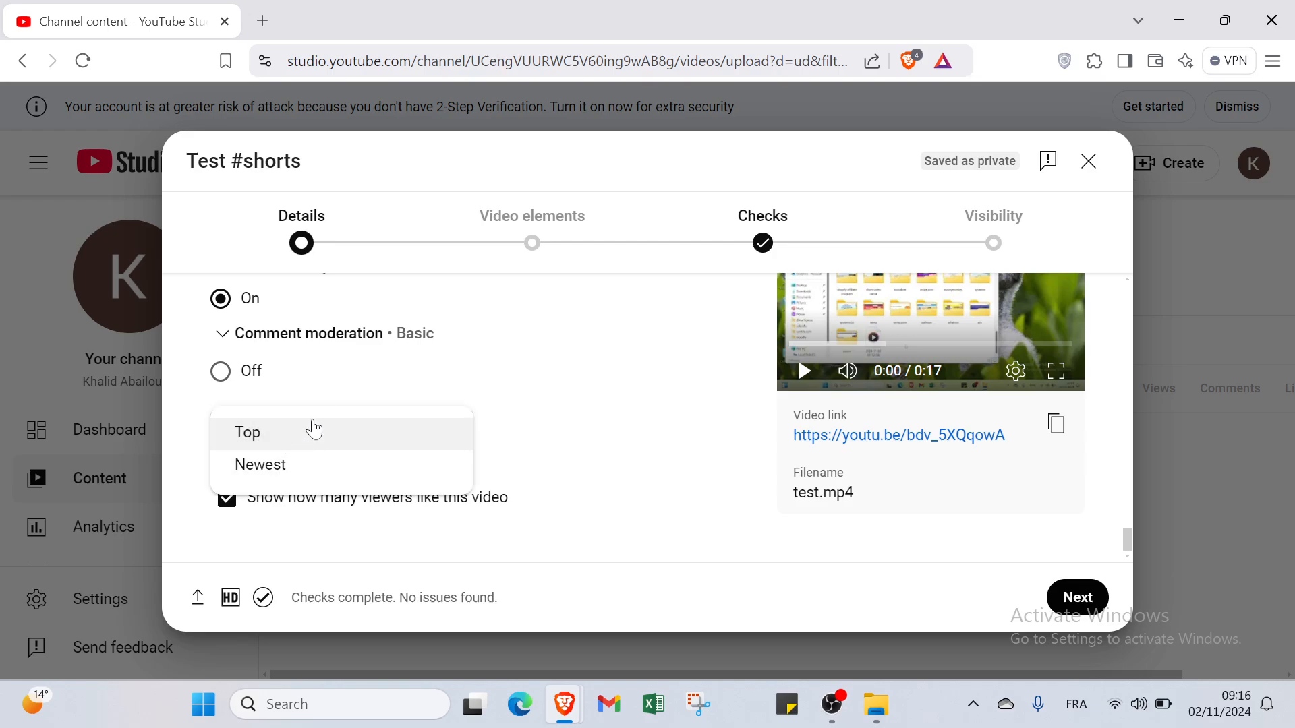
pyautogui.click(326, 435)
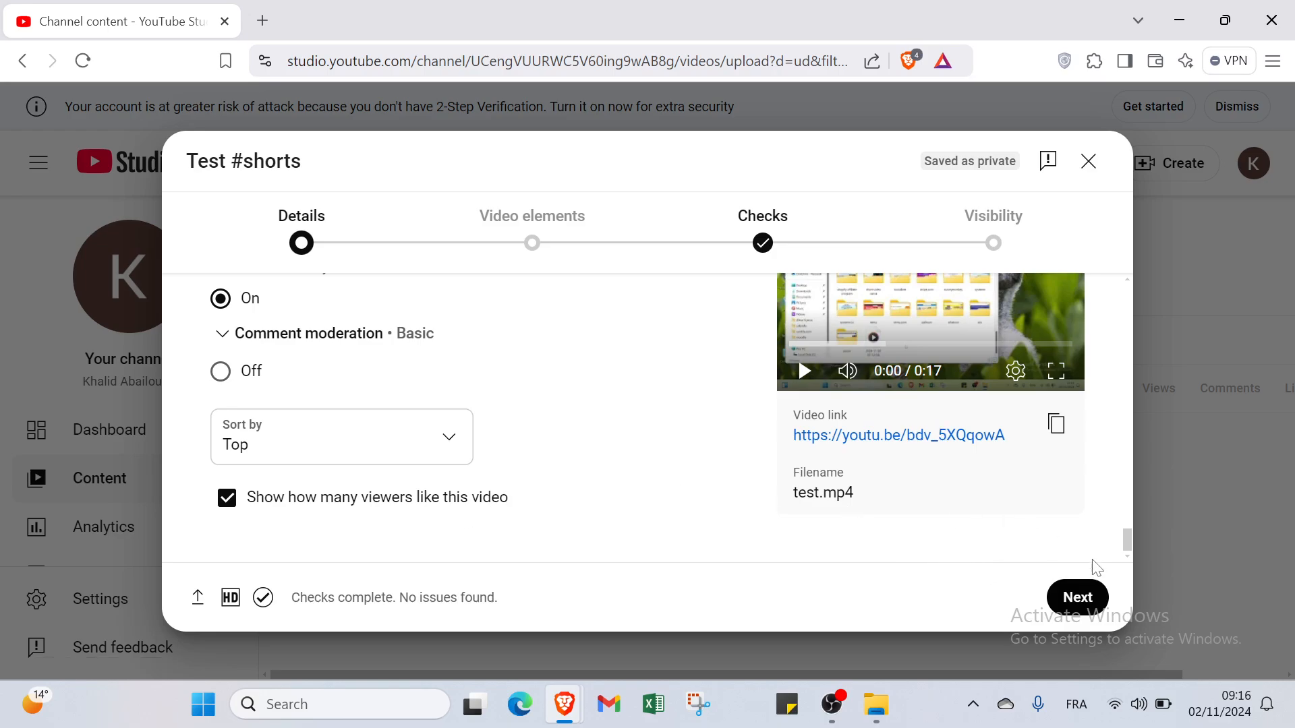
# Proceed through the video elements and copyright checks to the visibility settings without adding subtitles or cards
pyautogui.click(1088, 598)
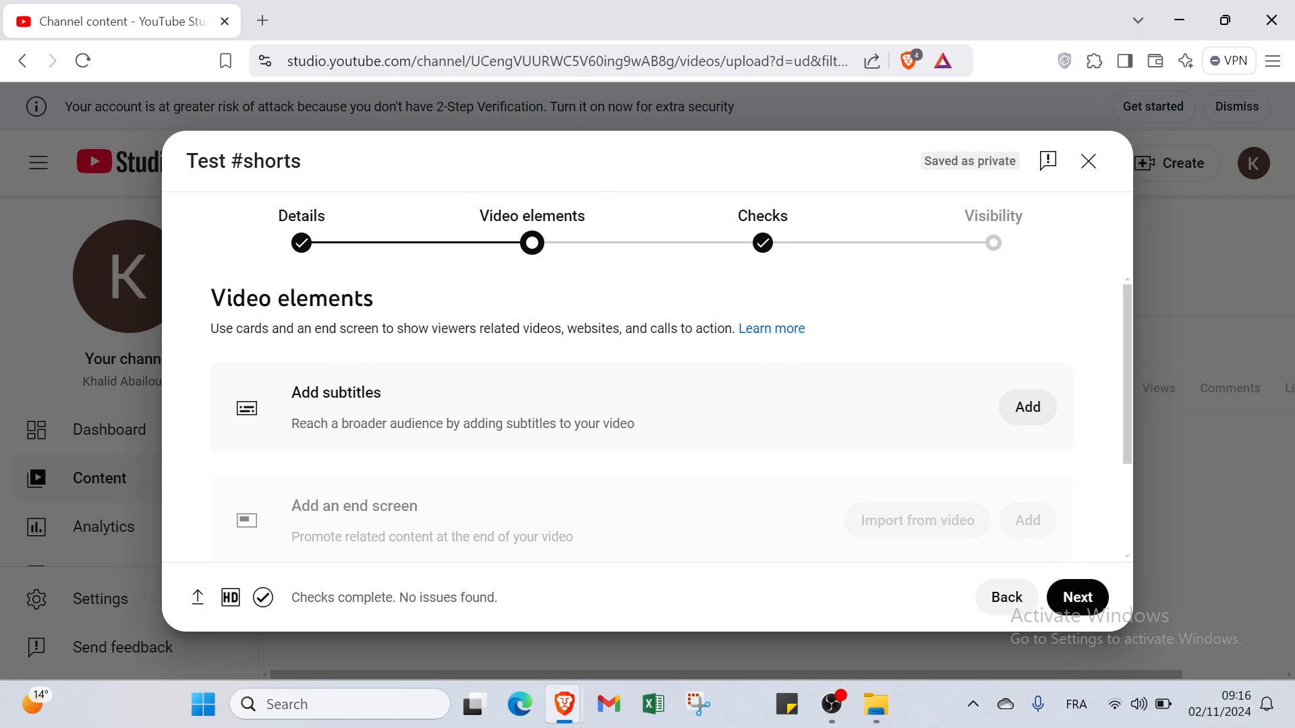
pyautogui.scroll(-2, 945, 470)
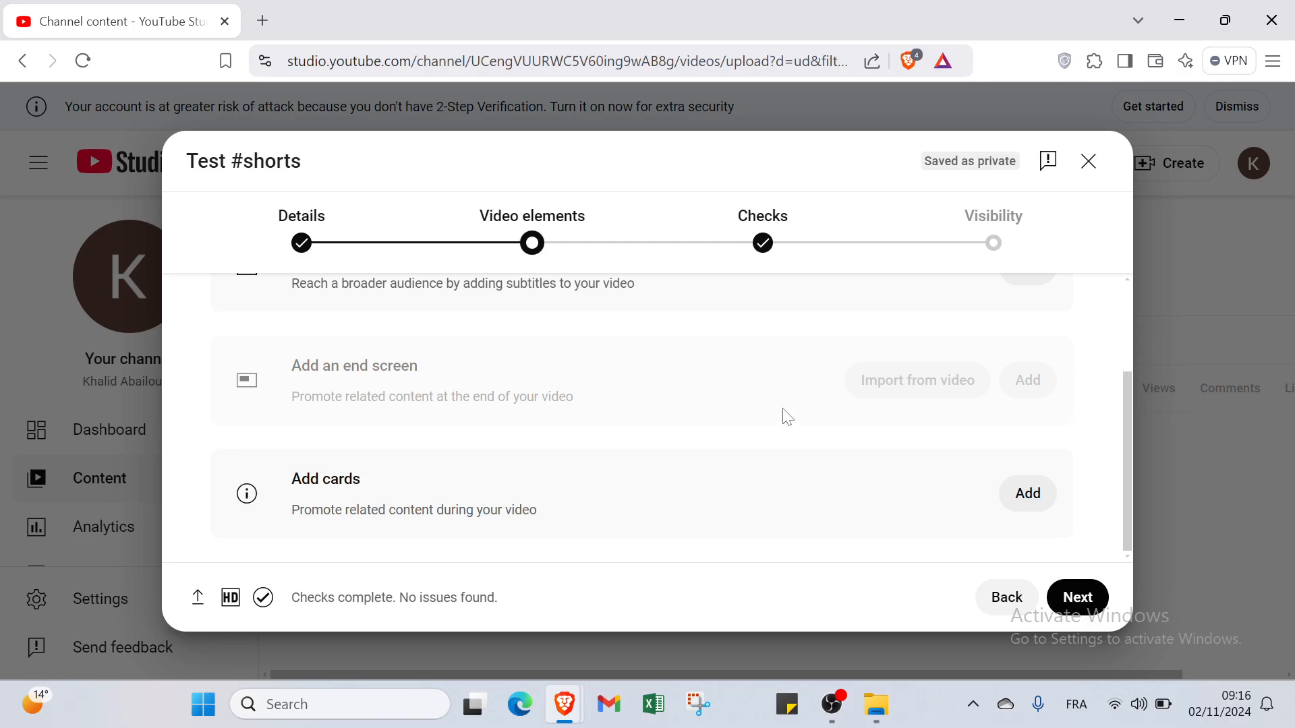
pyautogui.scroll(2, 1039, 526)
pyautogui.click(1077, 598)
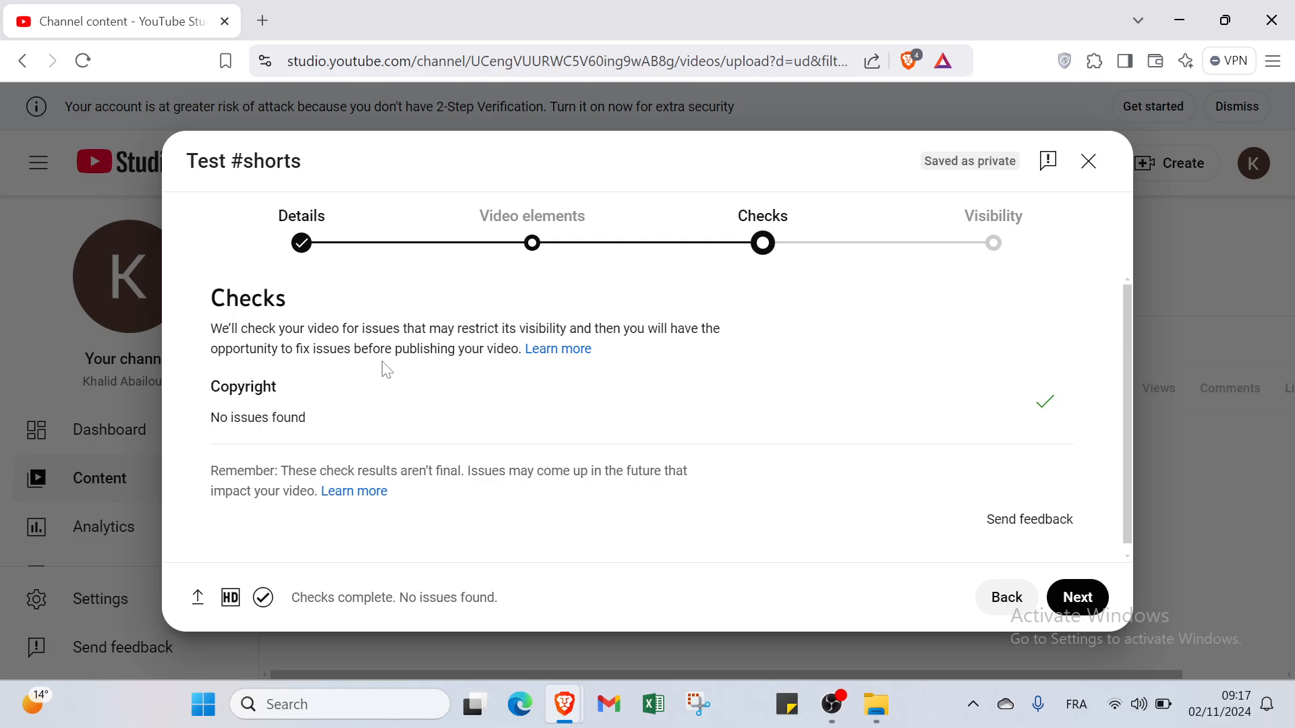
pyautogui.scroll(-1, 413, 368)
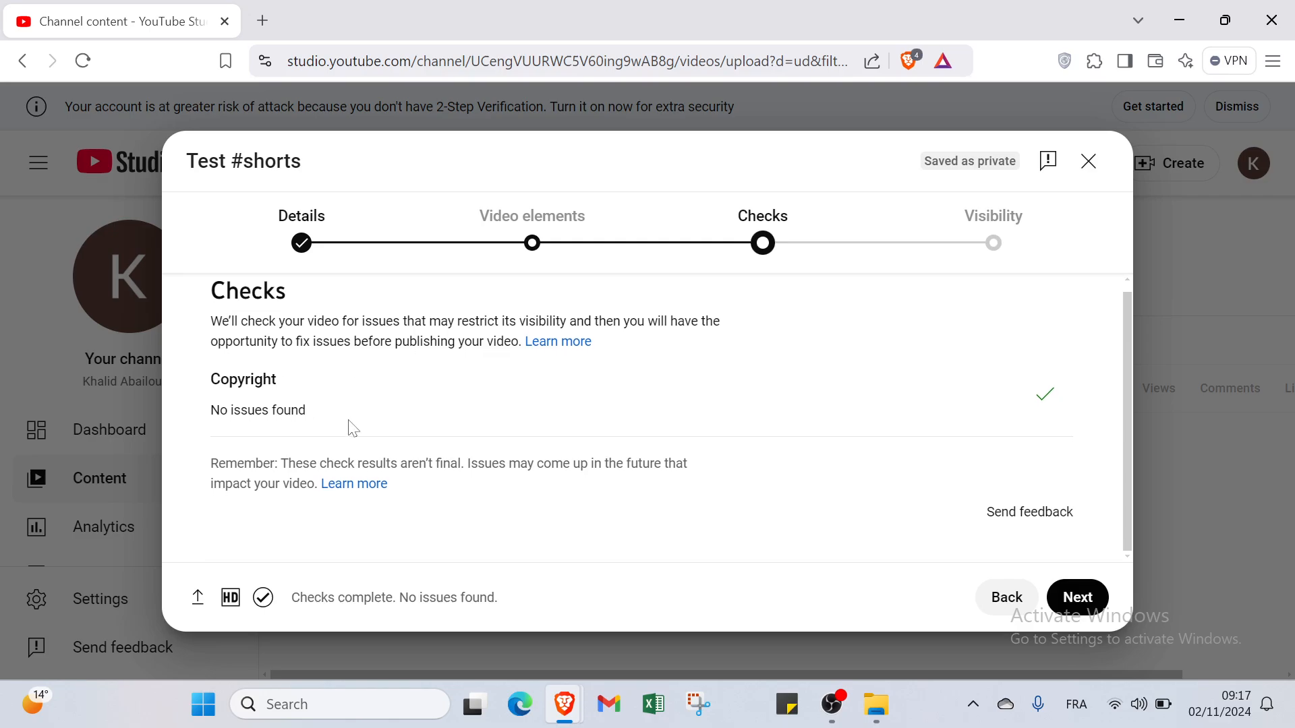
pyautogui.click(1088, 597)
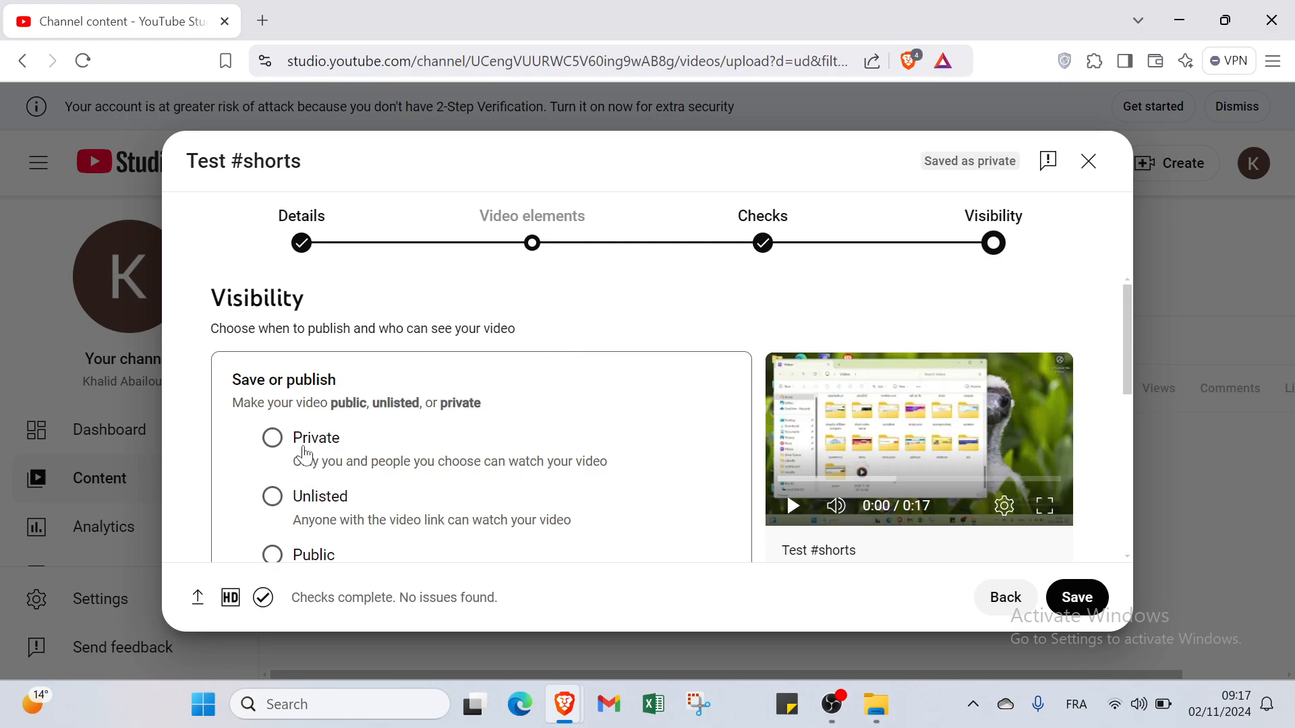
# Set the video's visibility to Private, save it, and look over the channel's list of videos
pyautogui.scroll(-1, 300, 452)
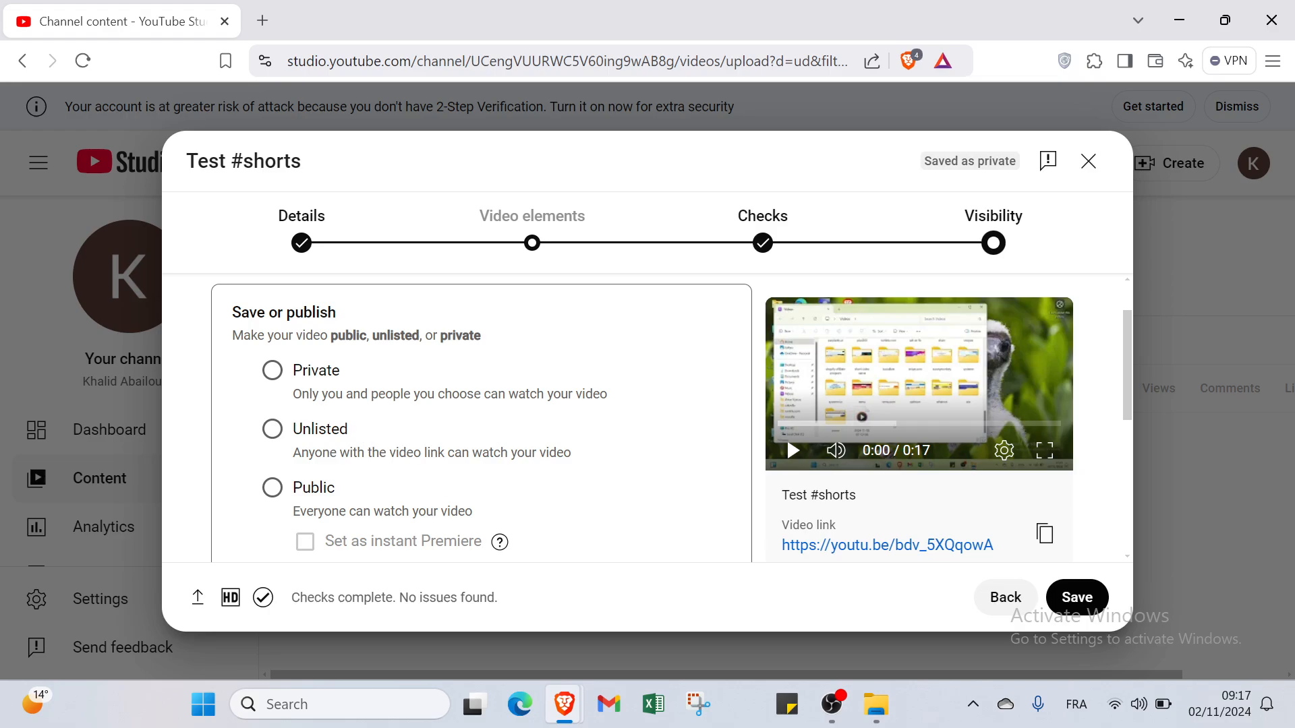
pyautogui.click(264, 371)
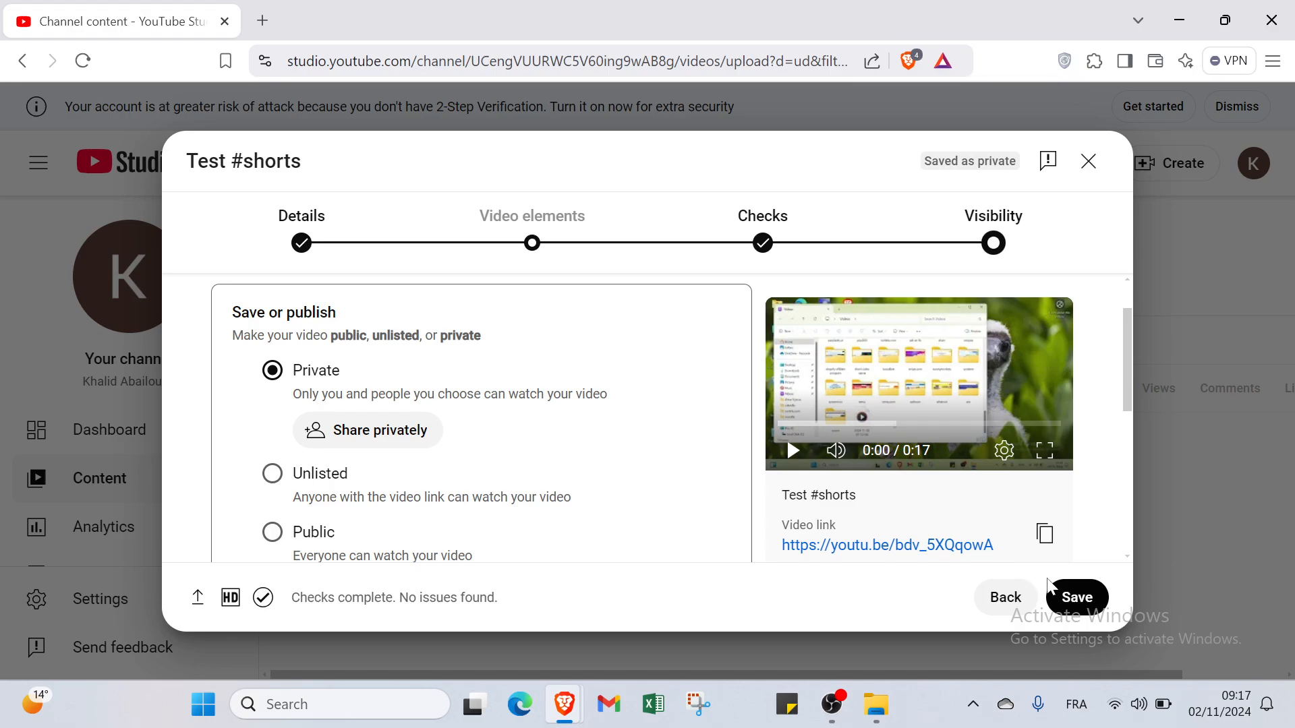
pyautogui.click(1071, 595)
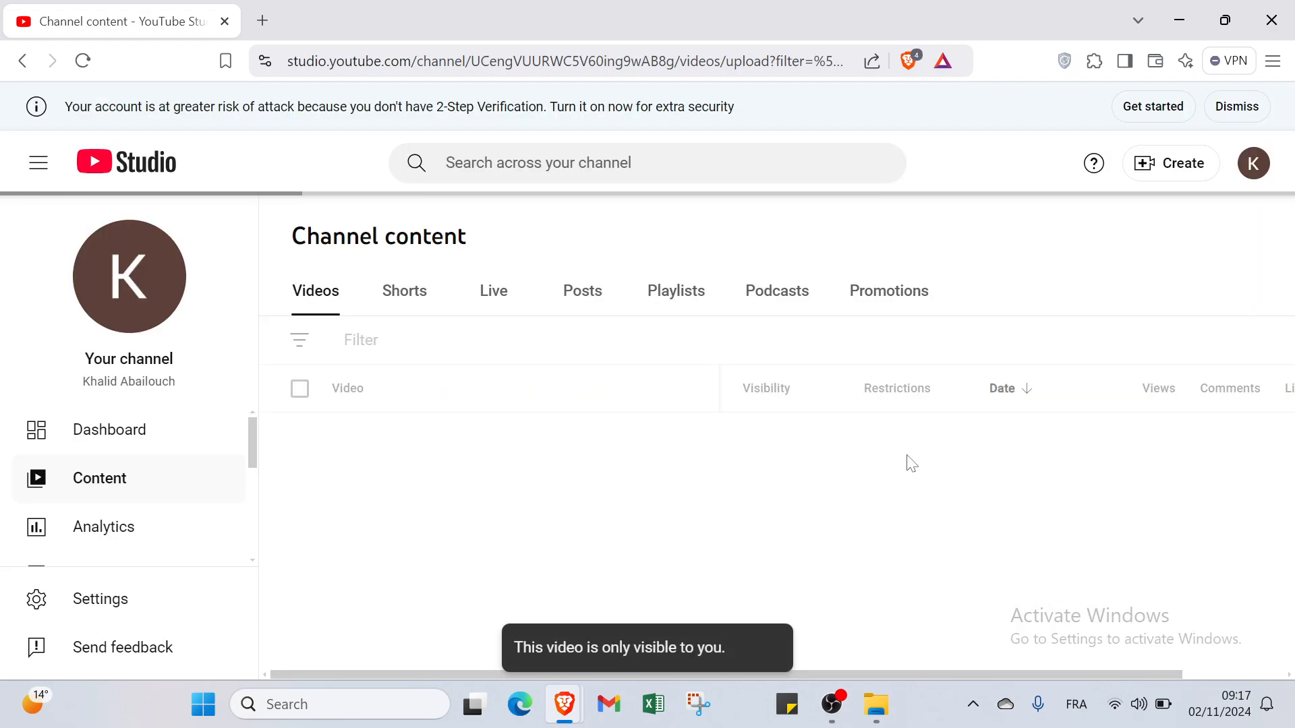
pyautogui.scroll(-1, 600, 408)
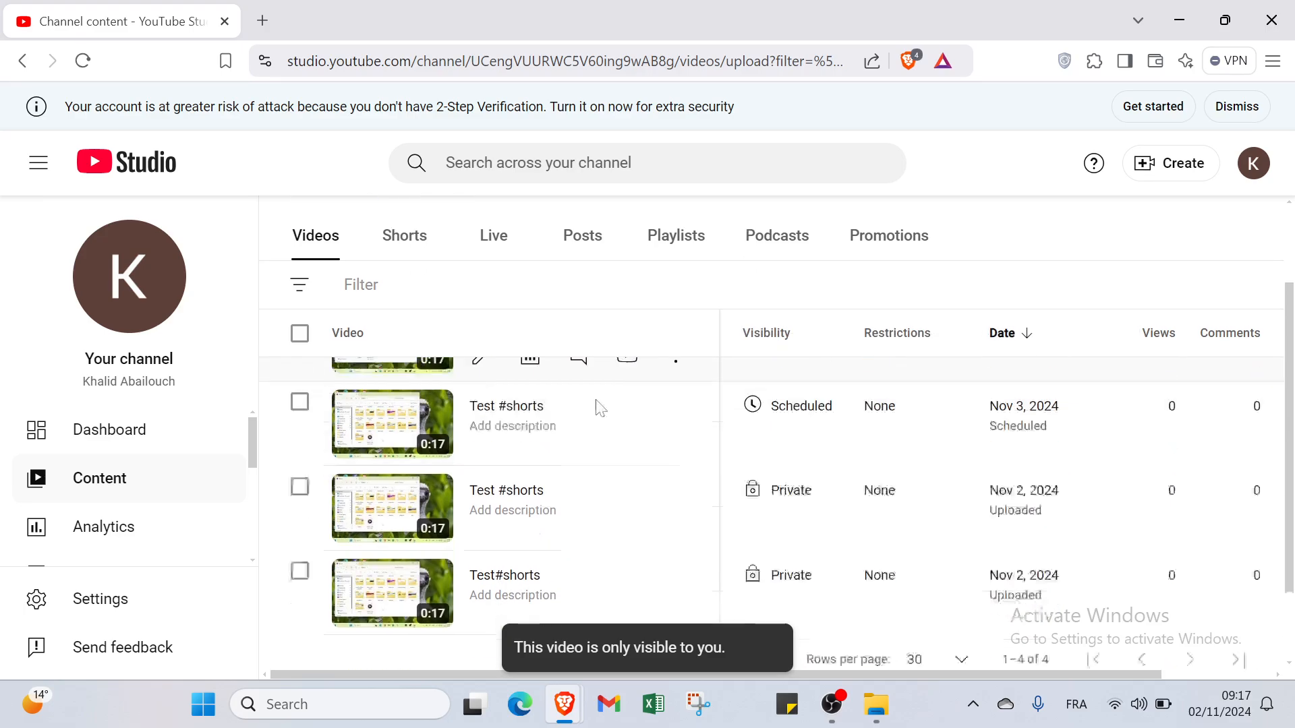
pyautogui.scroll(2, 427, 306)
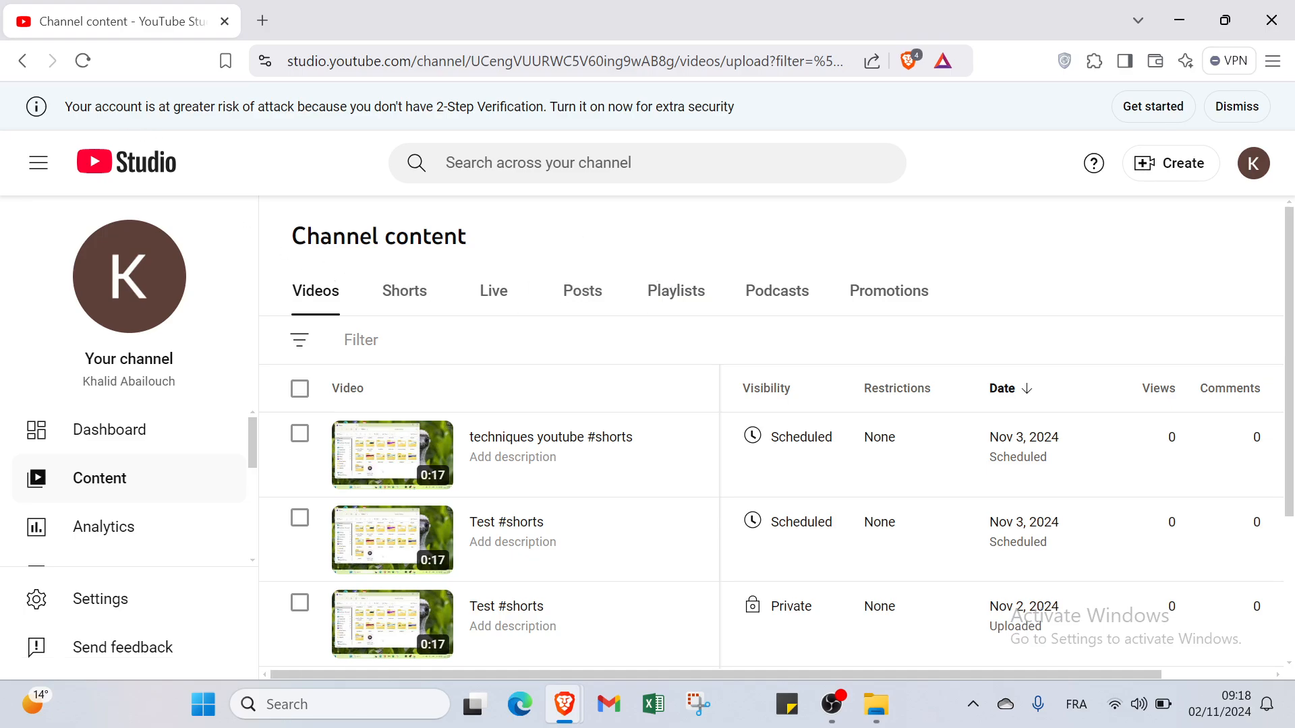
# Return from the channel content page to the YouTube home page and open a new browser tab
pyautogui.click(24, 62)
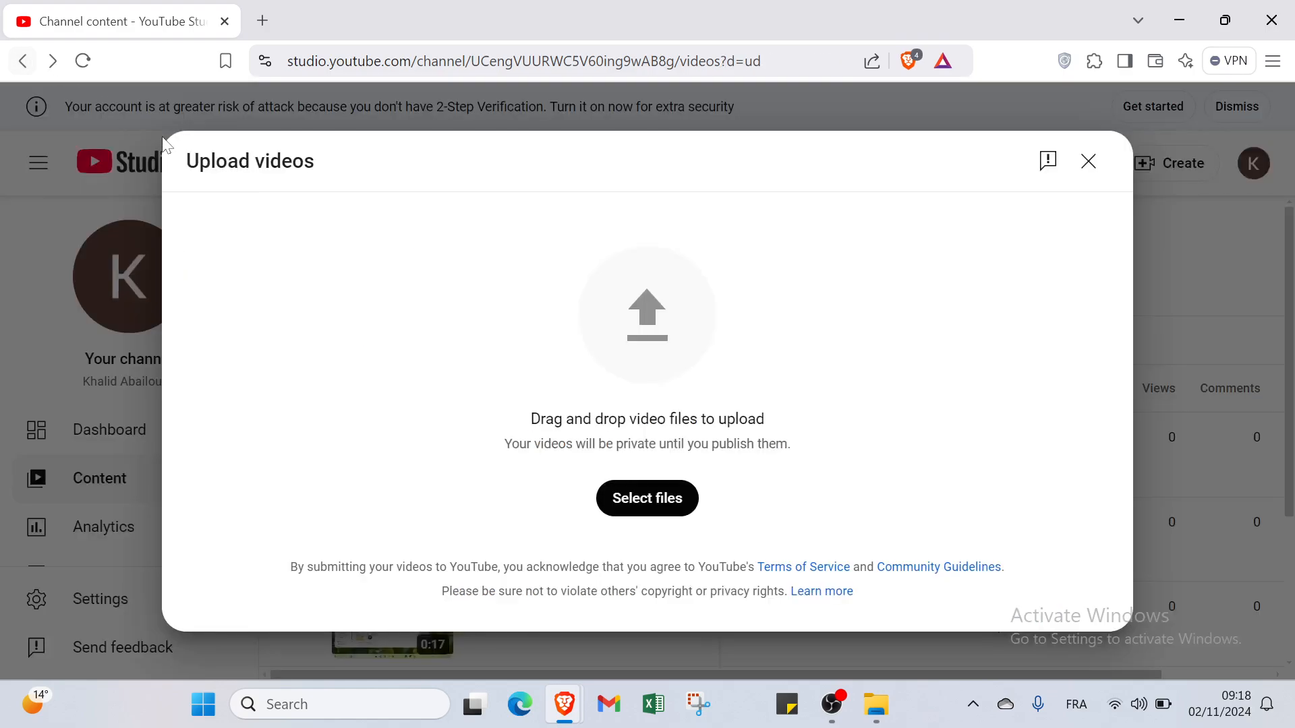
pyautogui.click(22, 62)
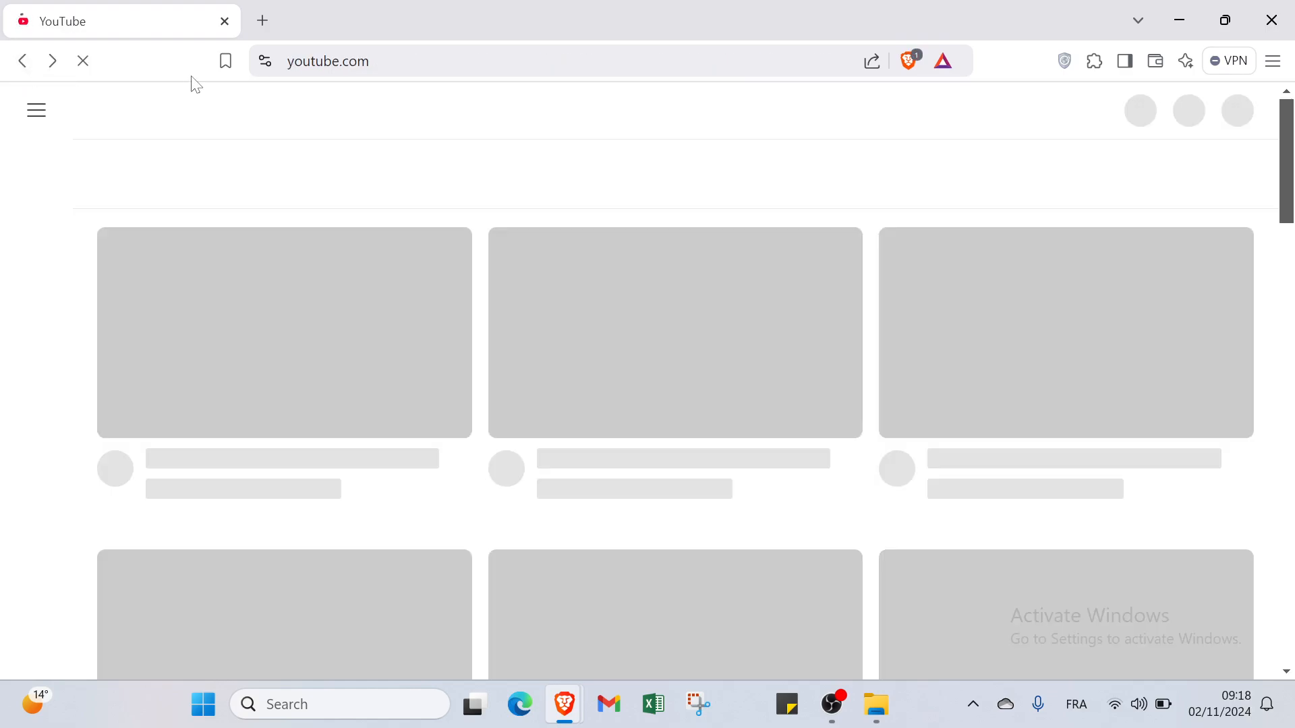
pyautogui.click(263, 21)
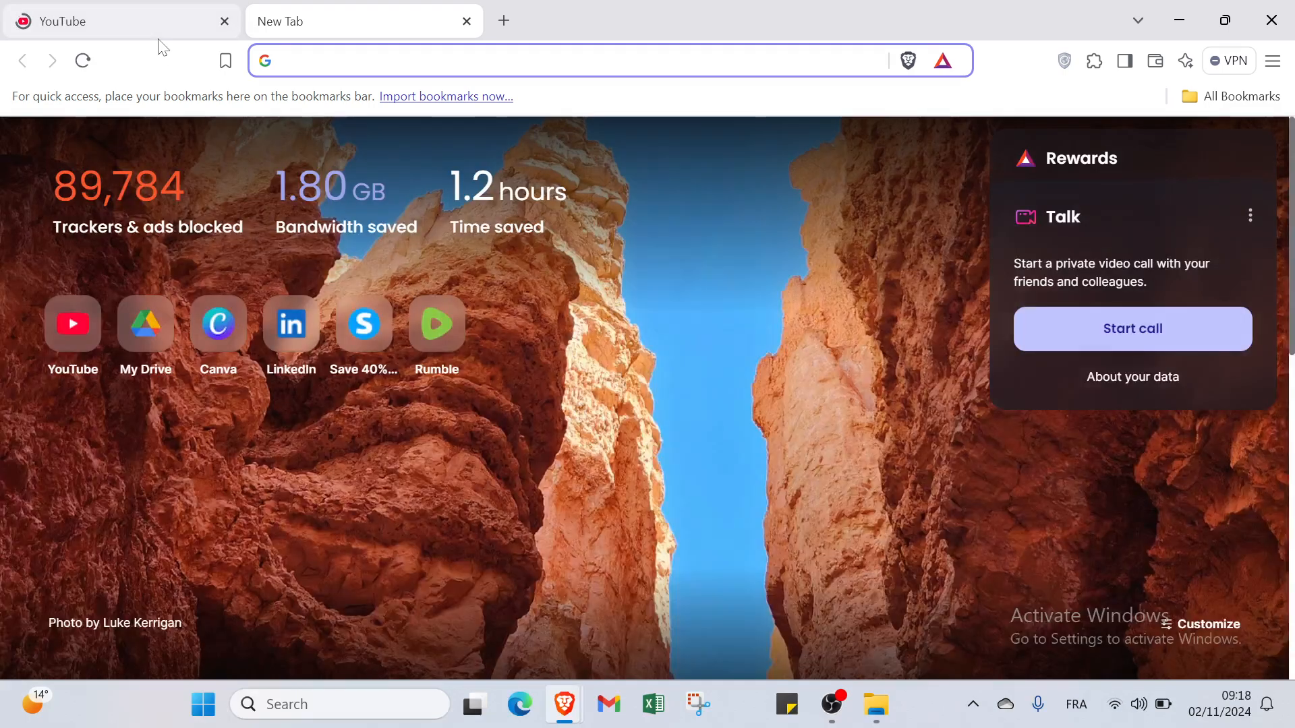